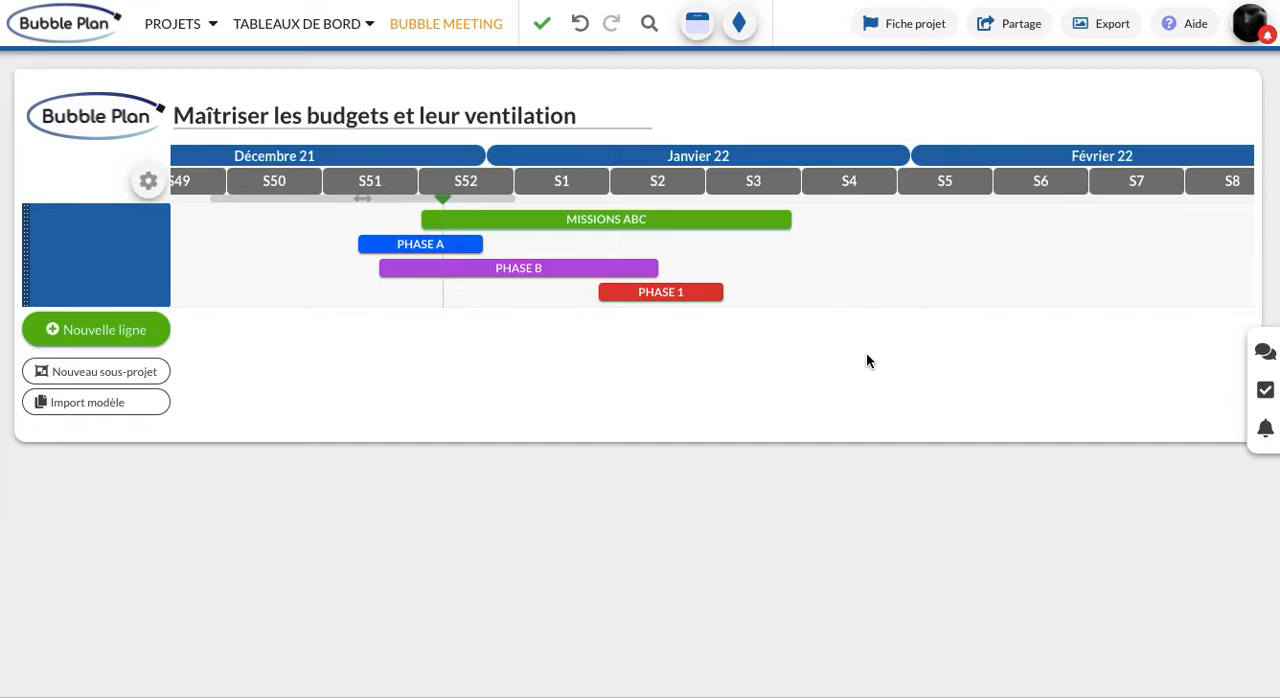
# Open the PHASE 1 task details, hide its Avancement section and show its Budget section
pyautogui.click(710, 295)
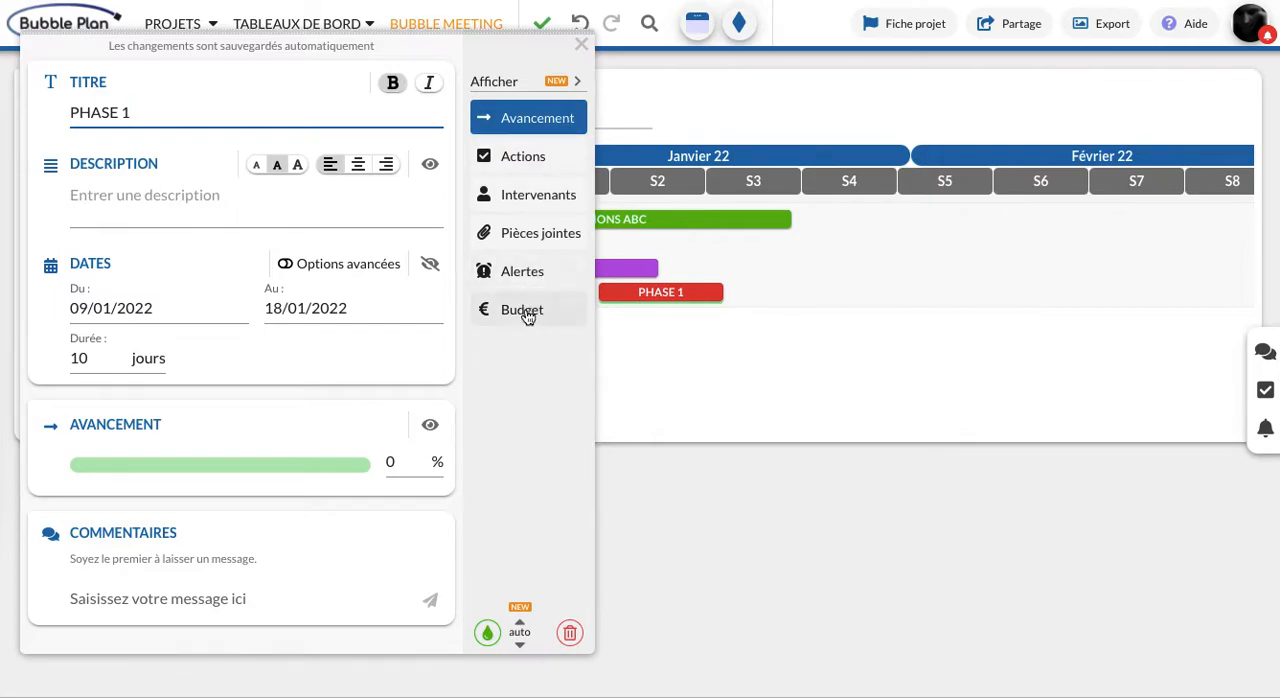
pyautogui.click(555, 115)
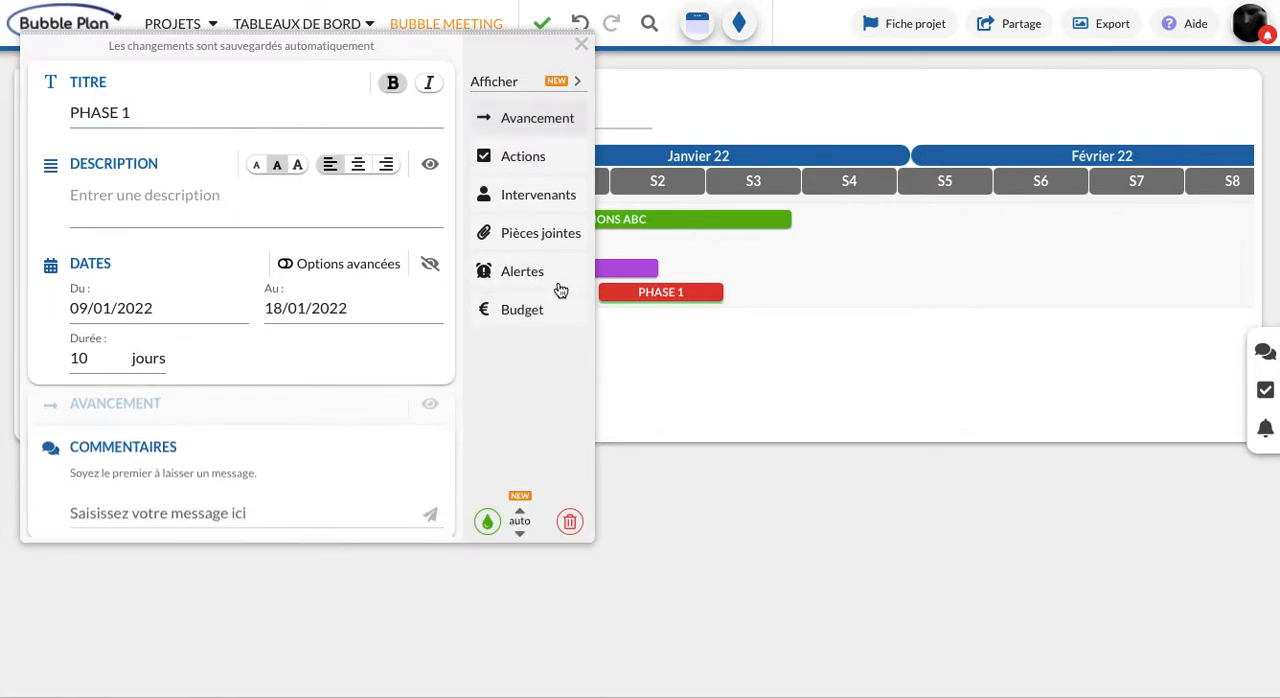
pyautogui.click(512, 312)
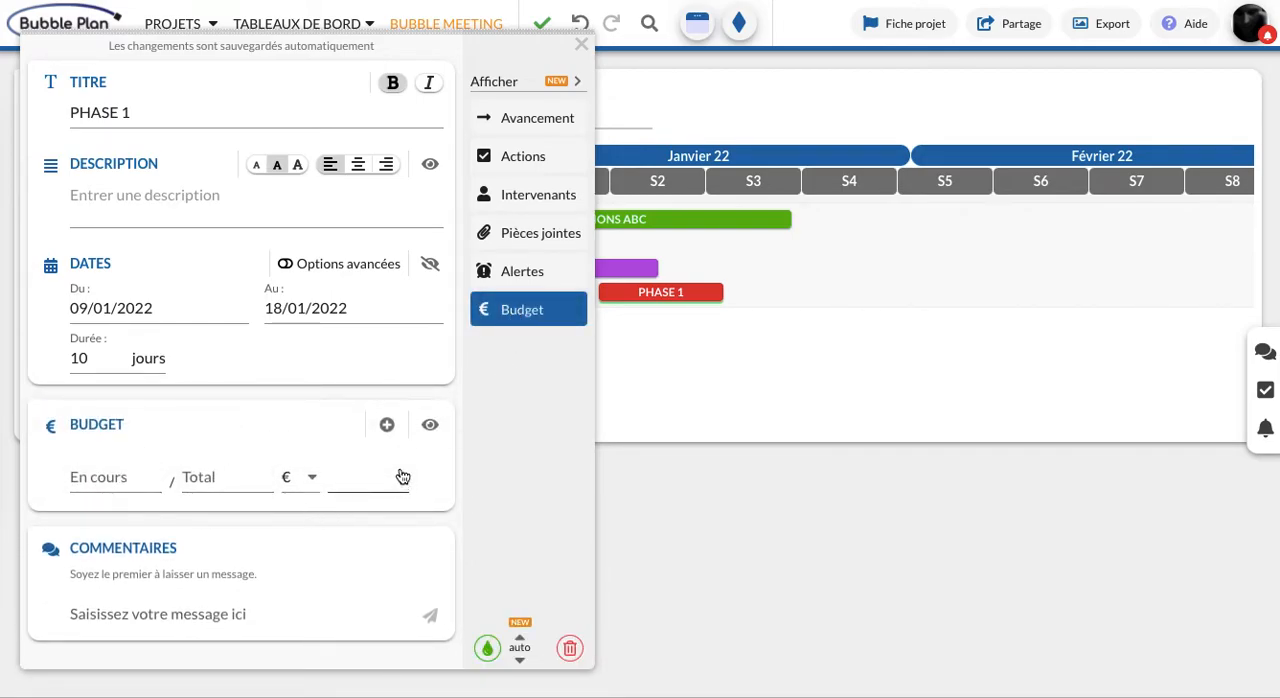
# Add two extra budget lines to PHASE 1 and delete both of them
pyautogui.click(387, 426)
pyautogui.click(387, 426)
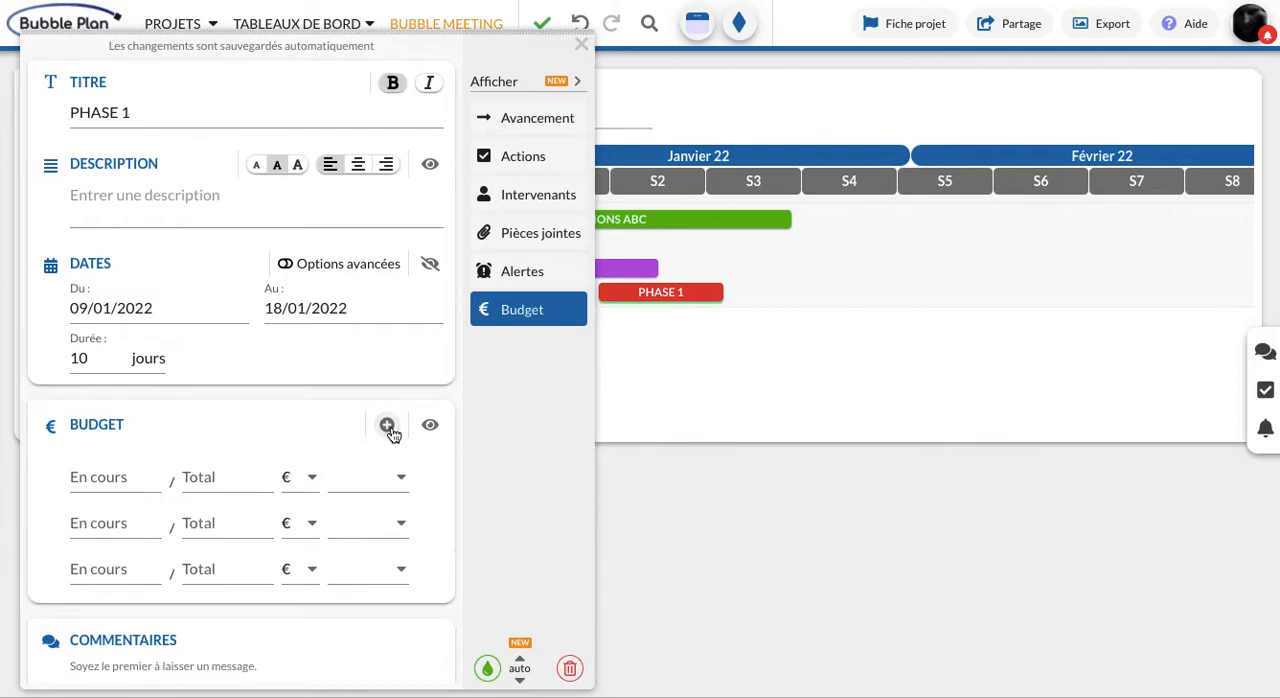
pyautogui.click(429, 478)
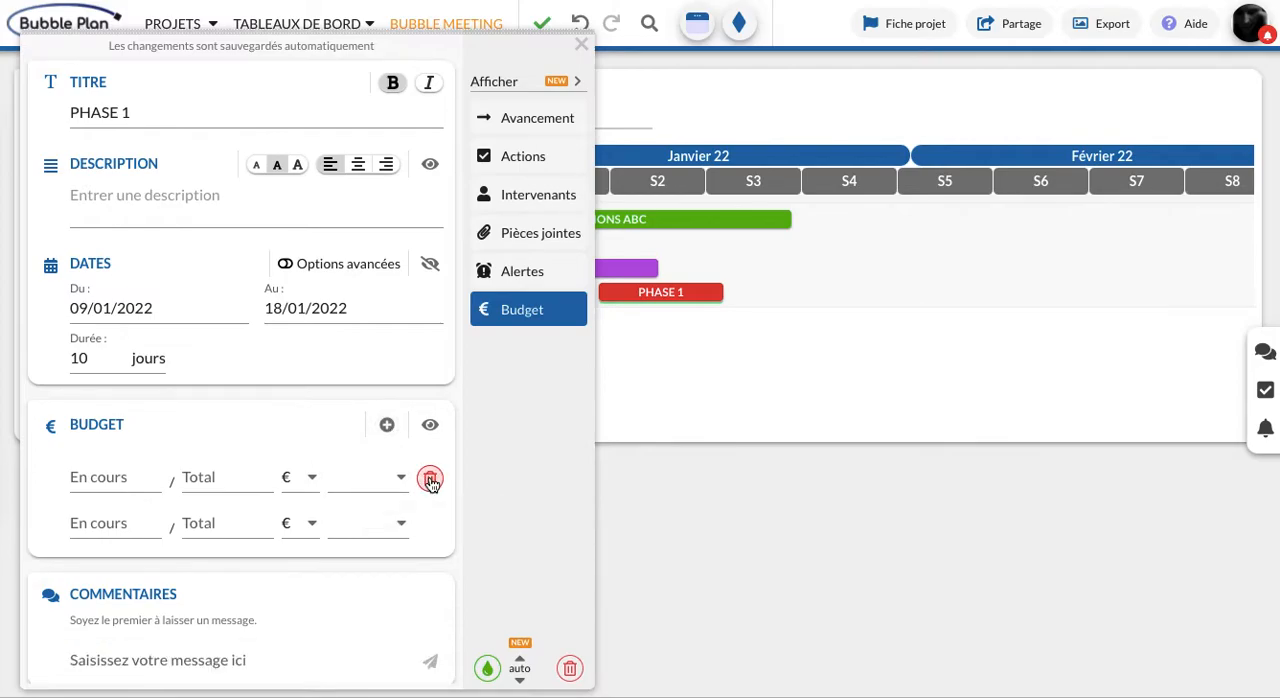
pyautogui.click(429, 478)
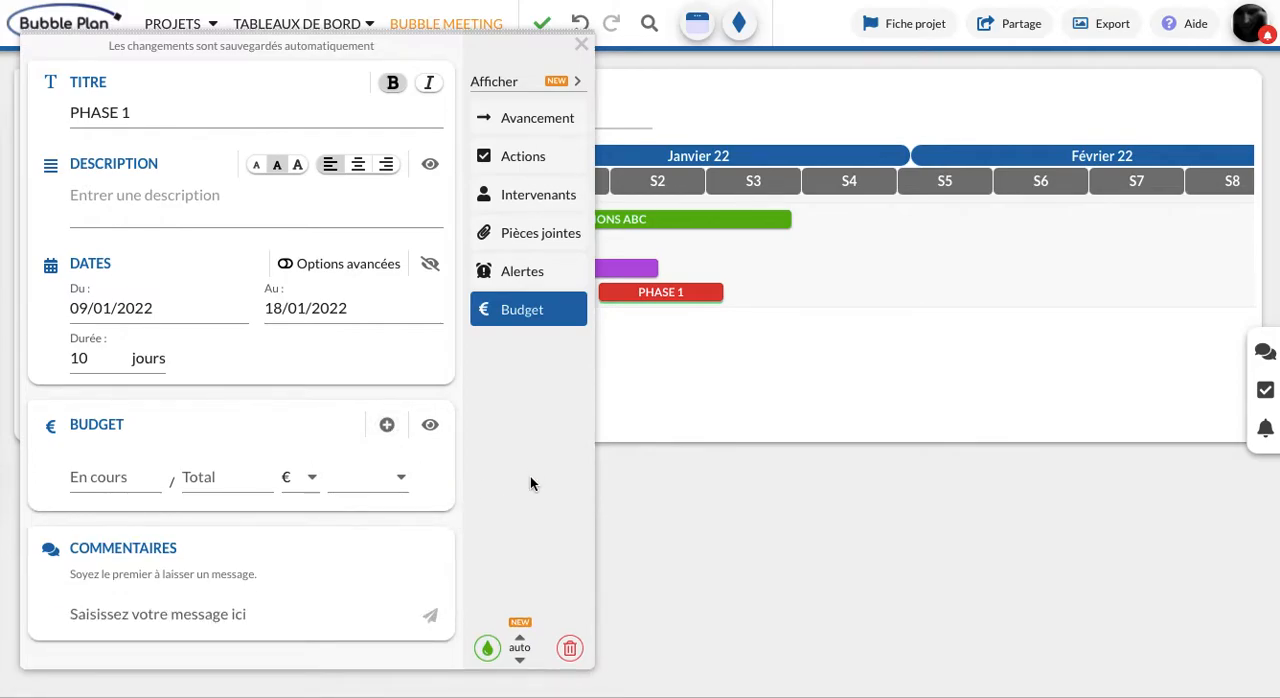
# Set the PHASE 1 budget total to 10000 € and categorize it as Estimation
pyautogui.click(226, 476)
pyautogui.write('10000')
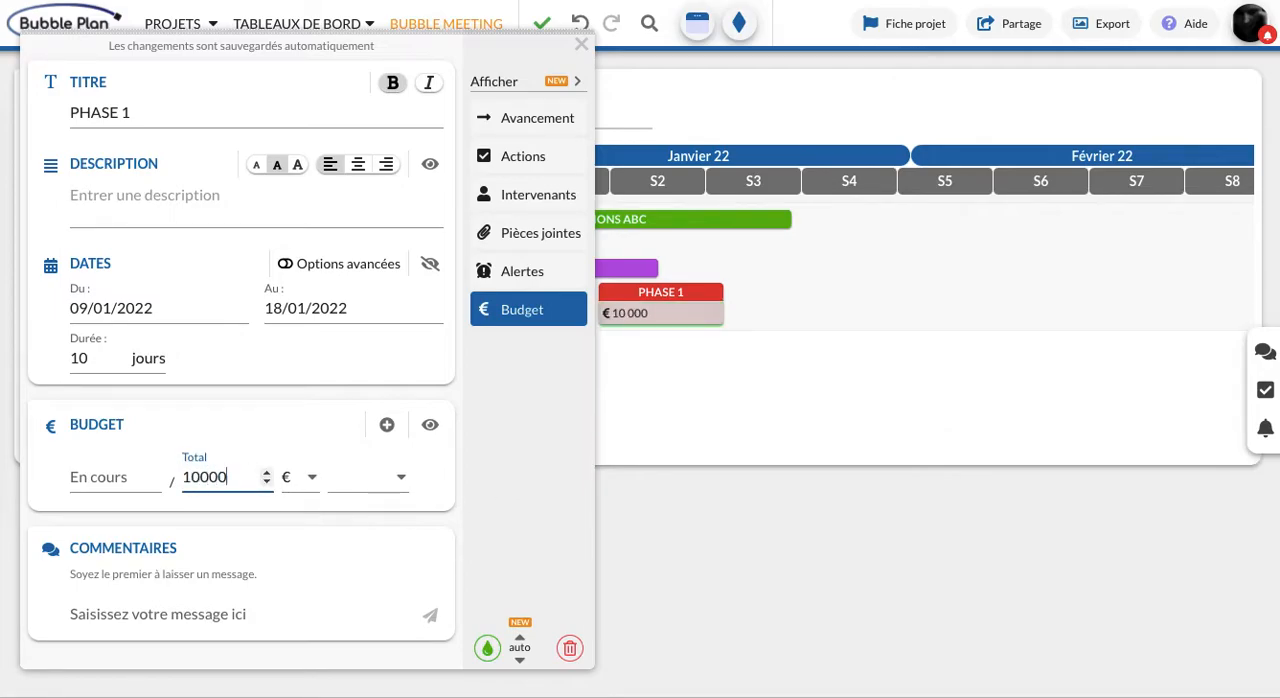
pyautogui.click(390, 487)
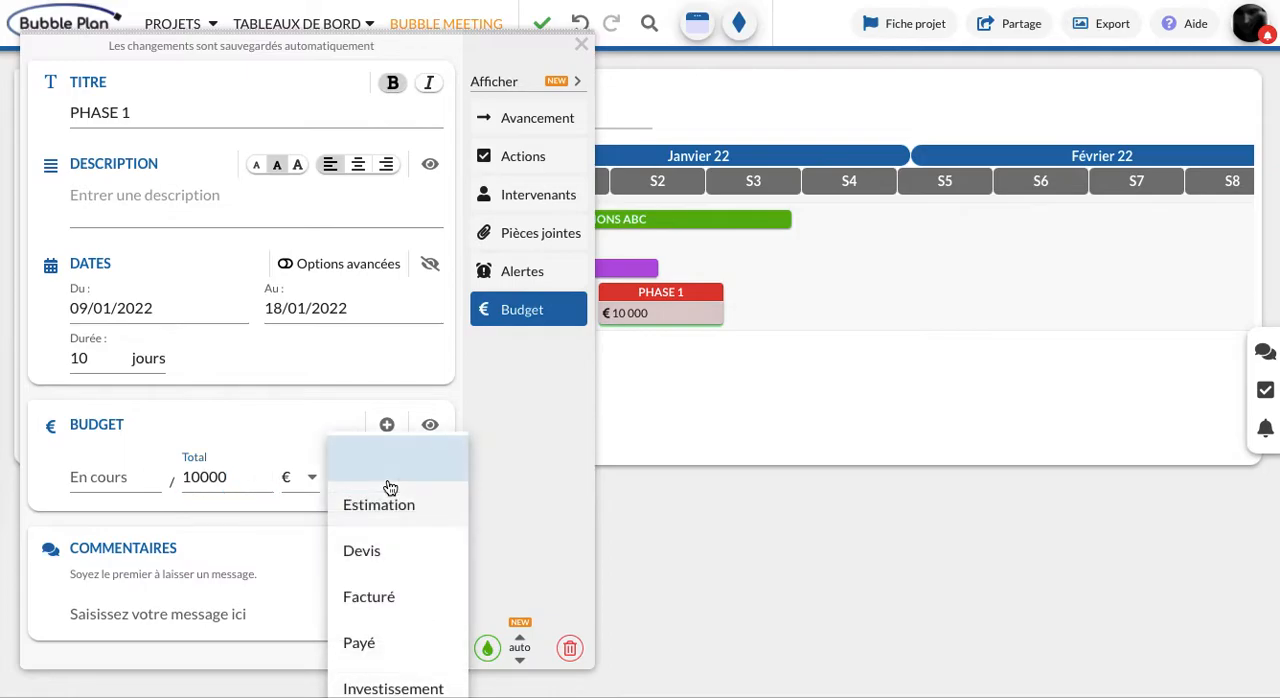
pyautogui.click(392, 508)
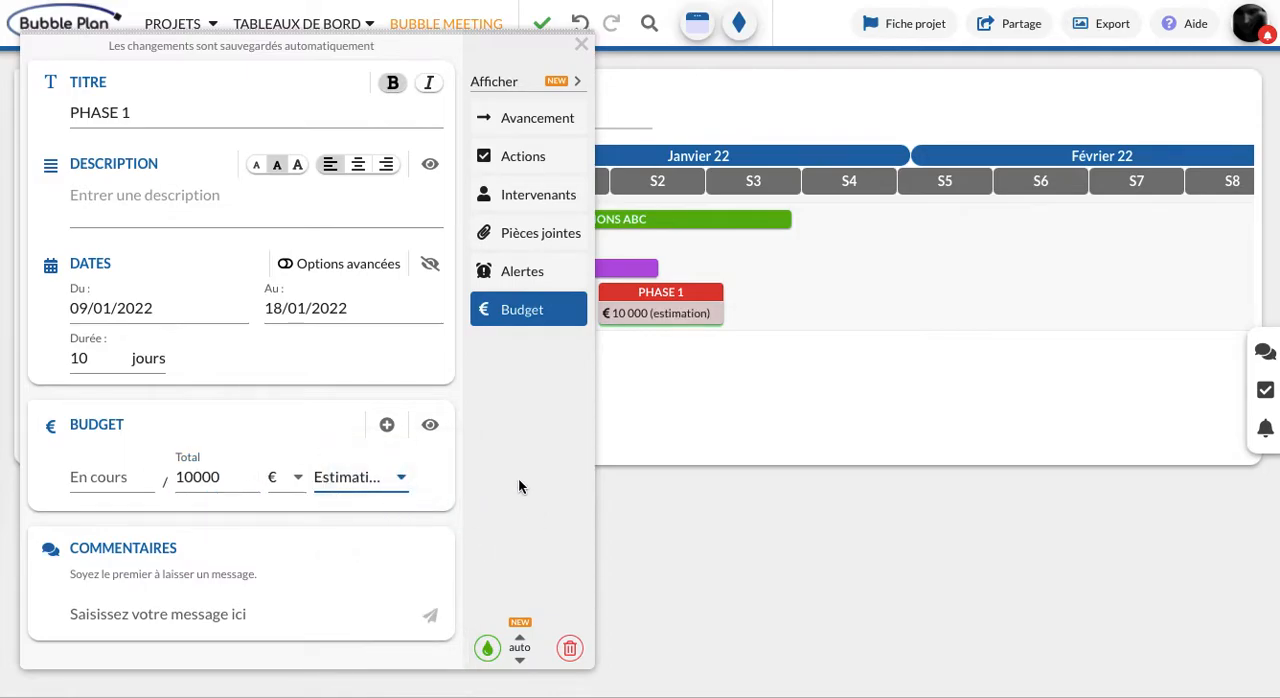
# Toggle the display of the PHASE 1 budget on the planning, leaving it hidden
pyautogui.click(431, 427)
pyautogui.click(432, 430)
pyautogui.click(431, 428)
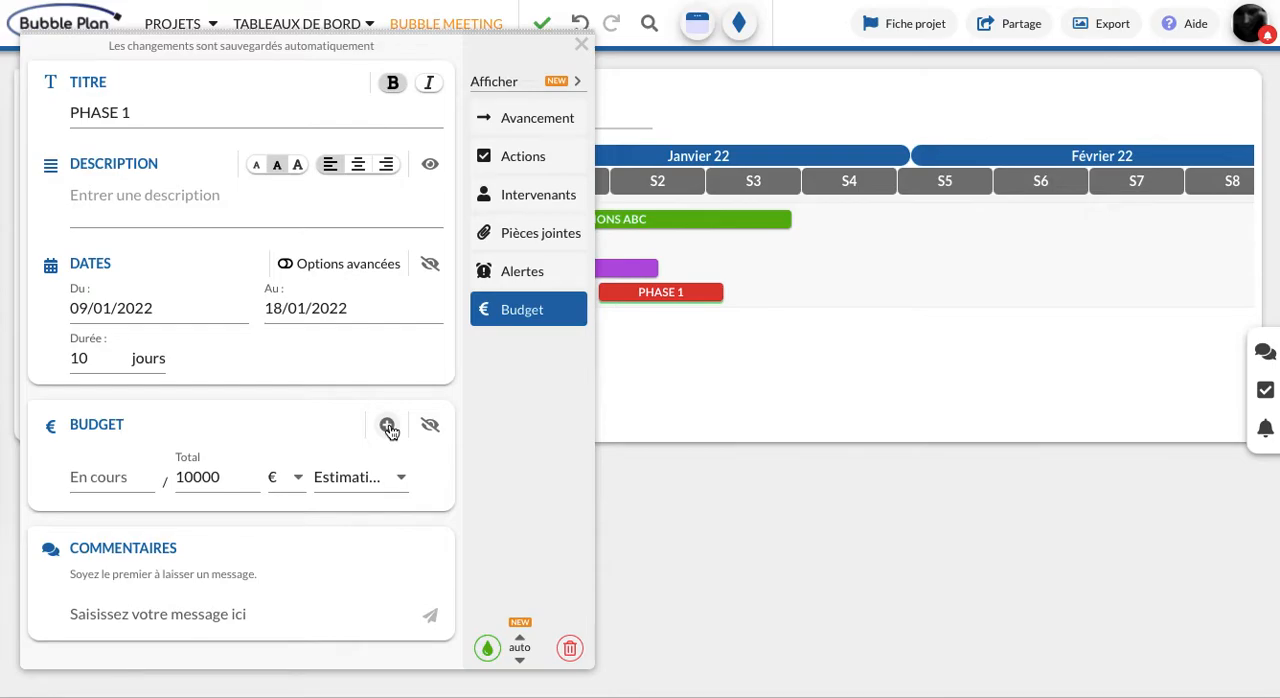
# Add a second PHASE 1 budget line with a total of 50000 € categorized as Facturé, and close the task details
pyautogui.click(388, 427)
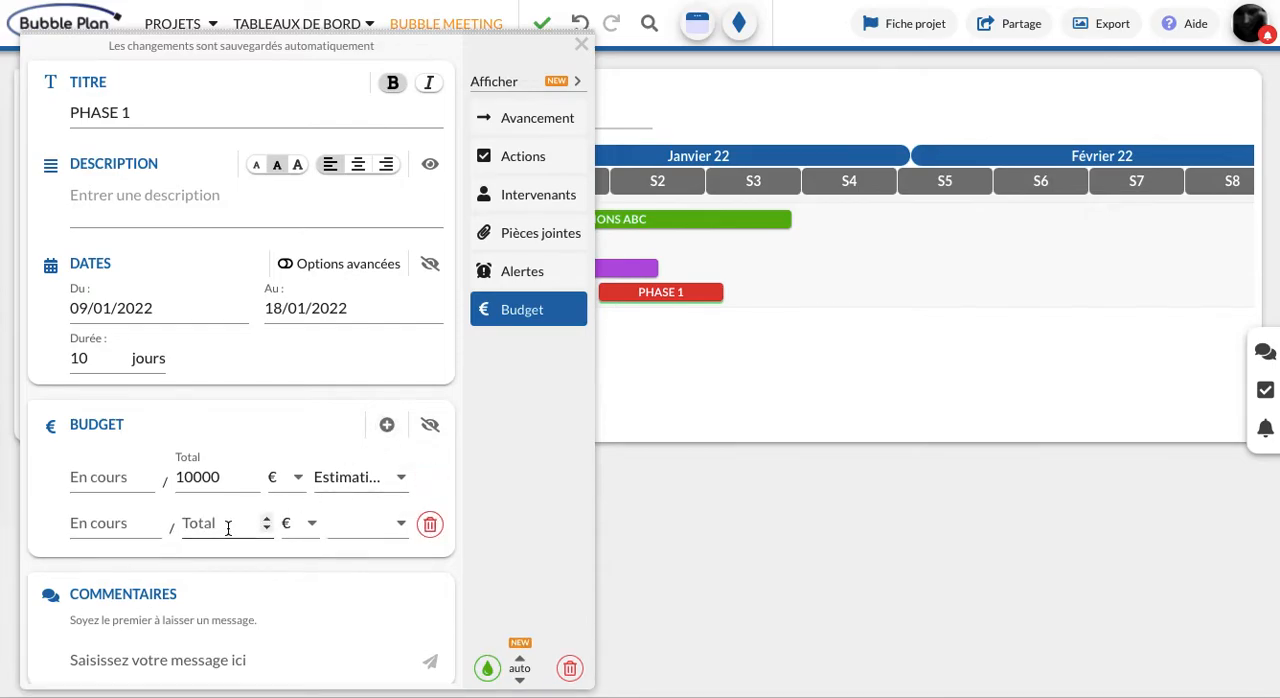
pyautogui.click(227, 529)
pyautogui.write('50000')
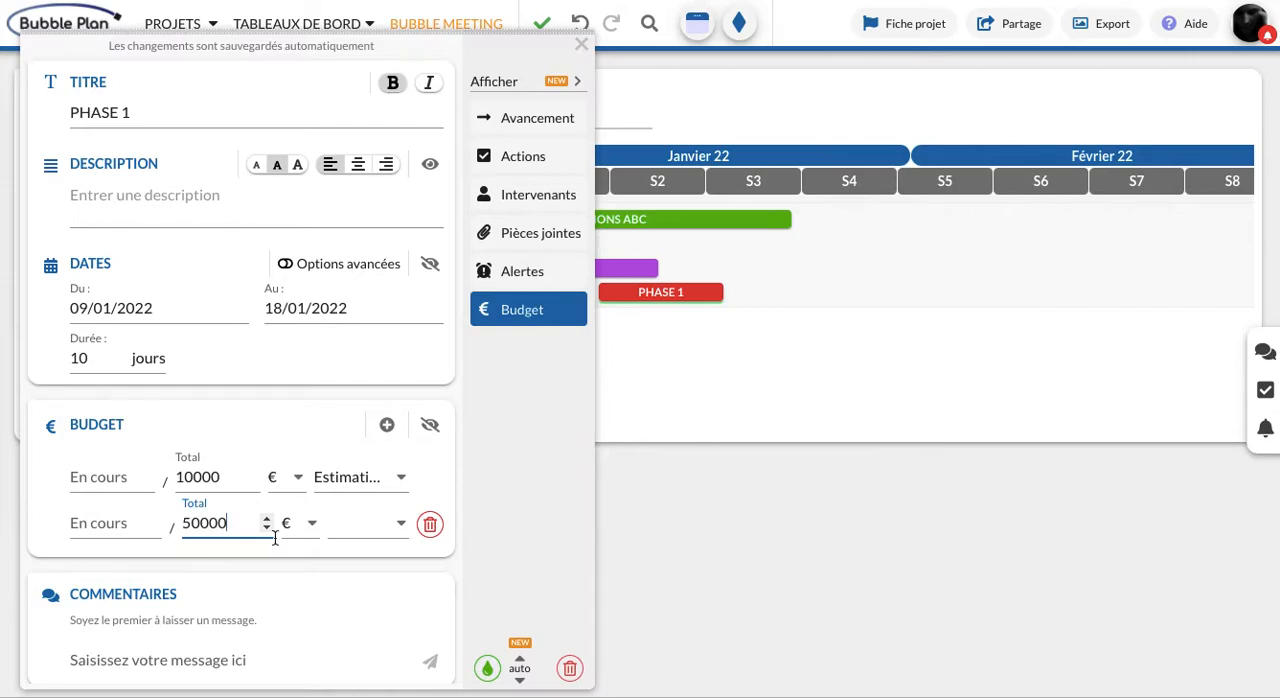
pyautogui.click(367, 529)
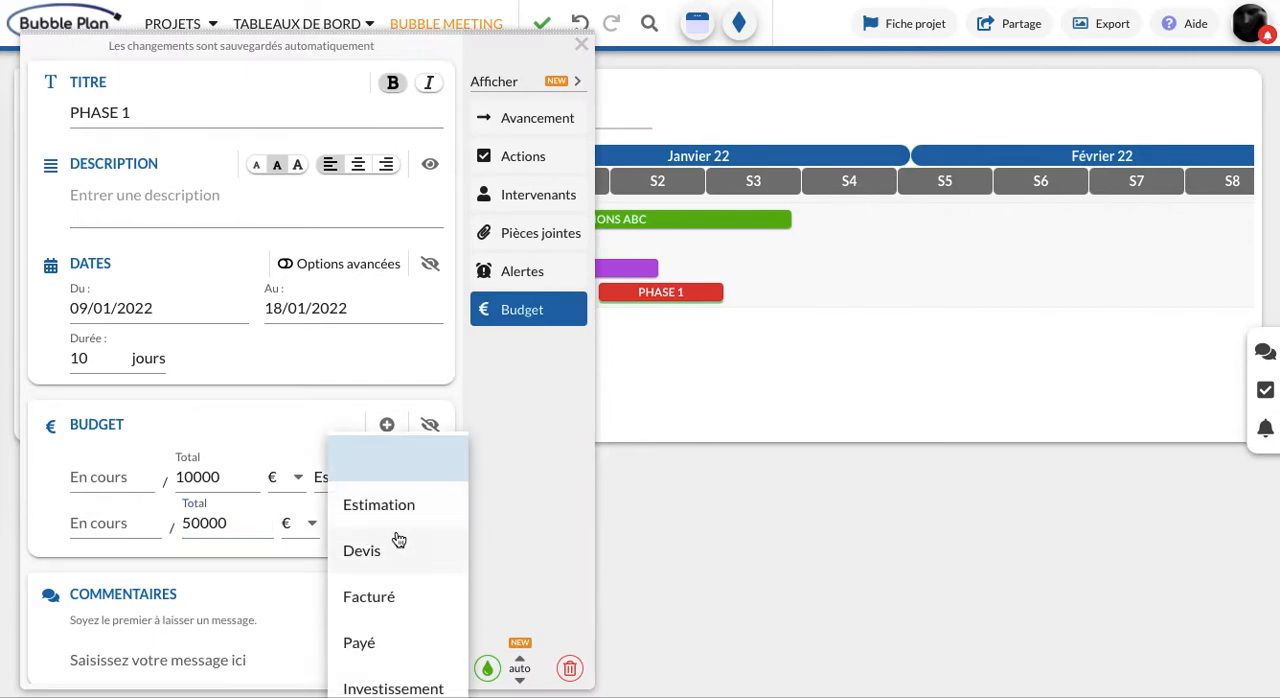
pyautogui.scroll(-1, 399, 540)
pyautogui.click(390, 550)
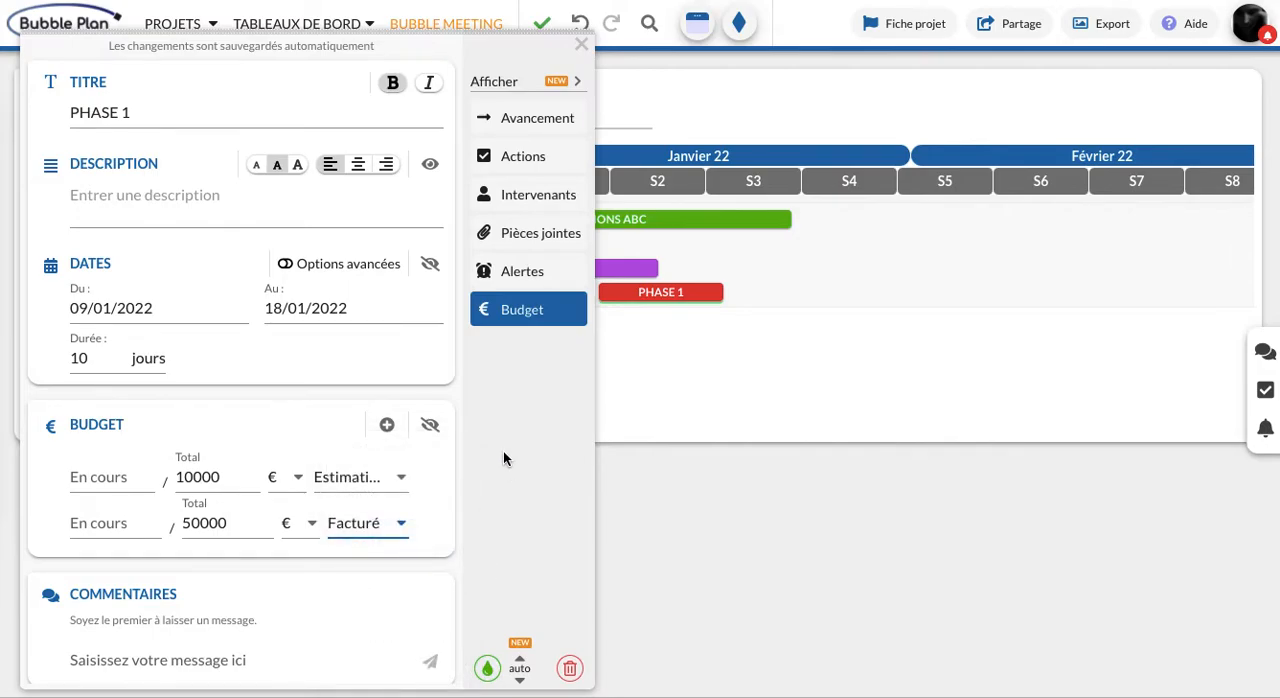
pyautogui.click(581, 45)
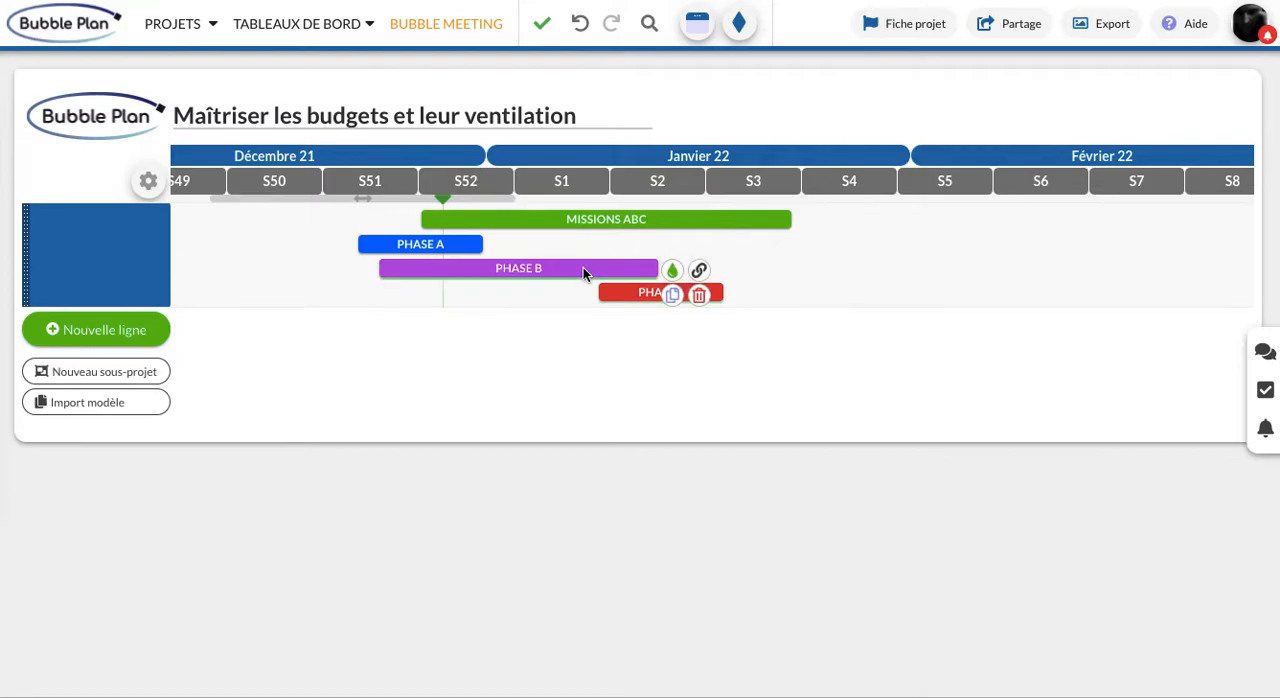
# Show the Budget section for PHASE B and enter a total of 12000 € categorized as Investissement
pyautogui.click(583, 267)
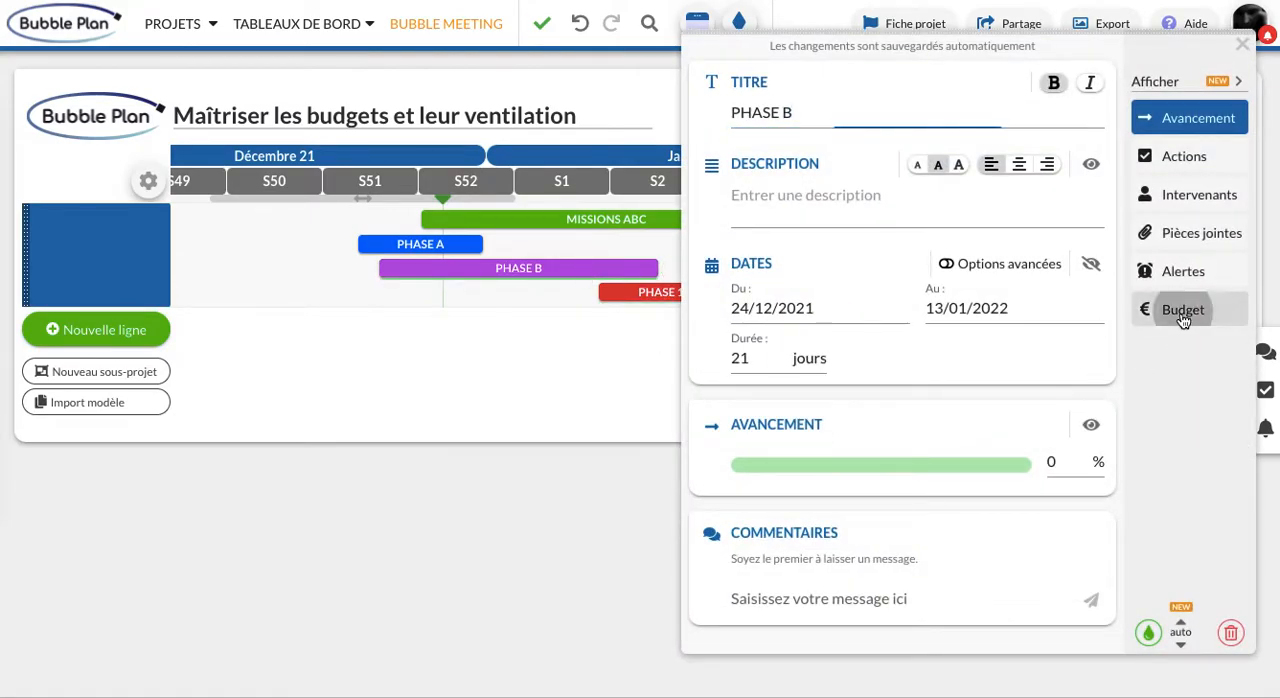
pyautogui.click(1178, 311)
pyautogui.click(890, 503)
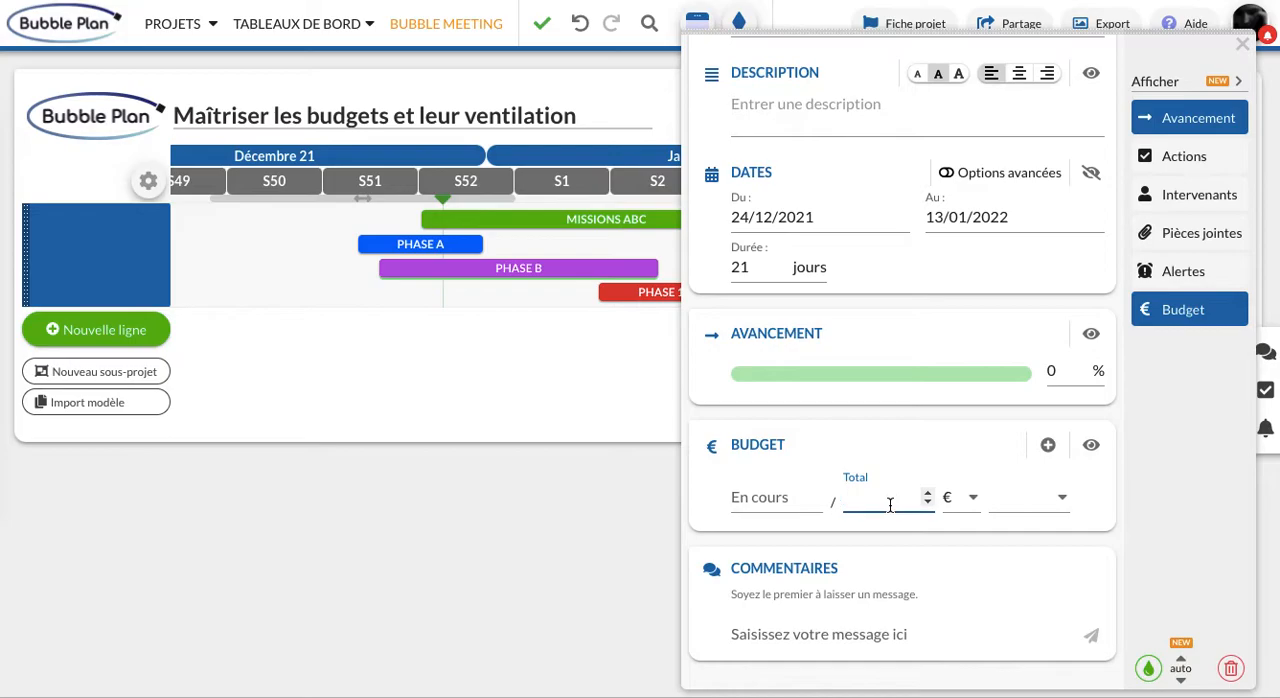
pyautogui.write('12000')
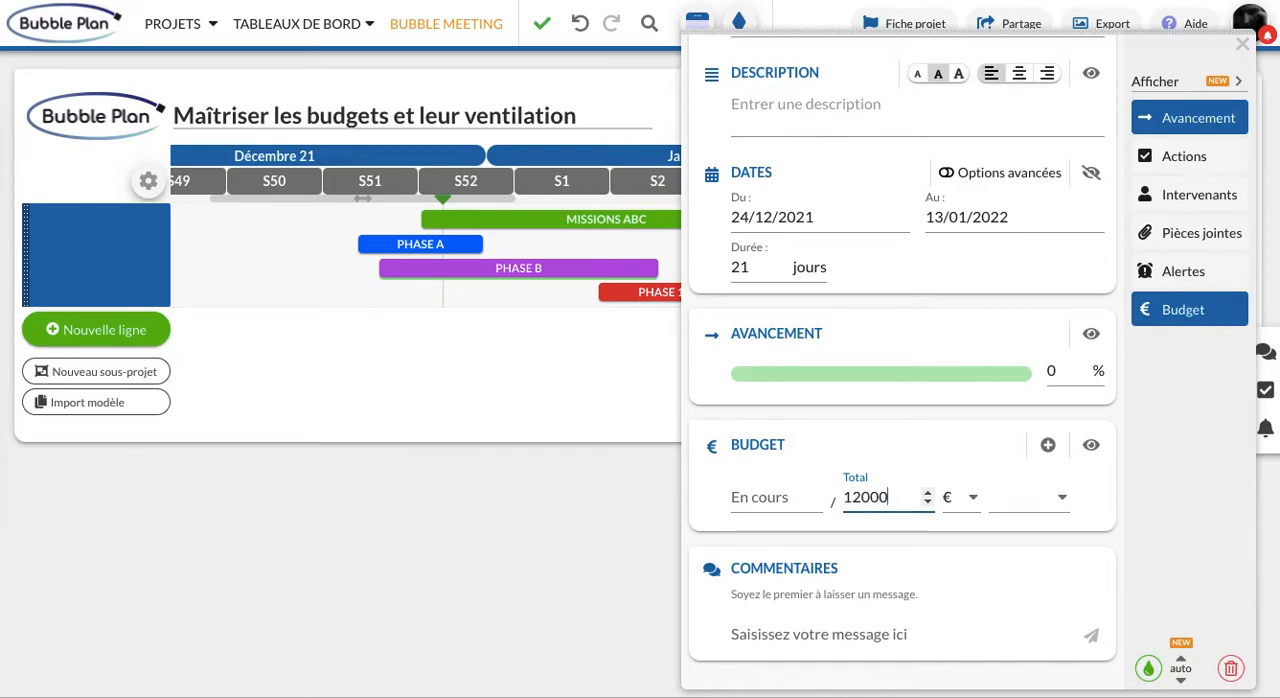
pyautogui.click(1037, 508)
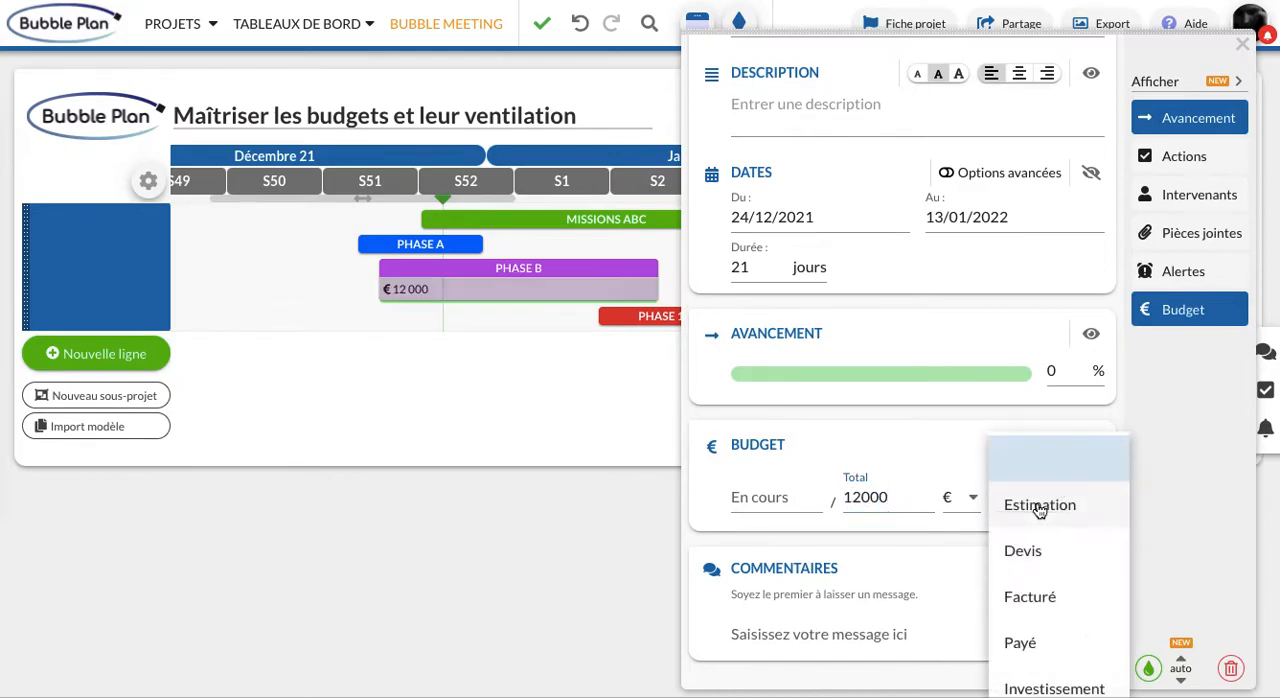
pyautogui.scroll(-1, 1040, 545)
pyautogui.scroll(-1, 1042, 550)
pyautogui.click(1047, 560)
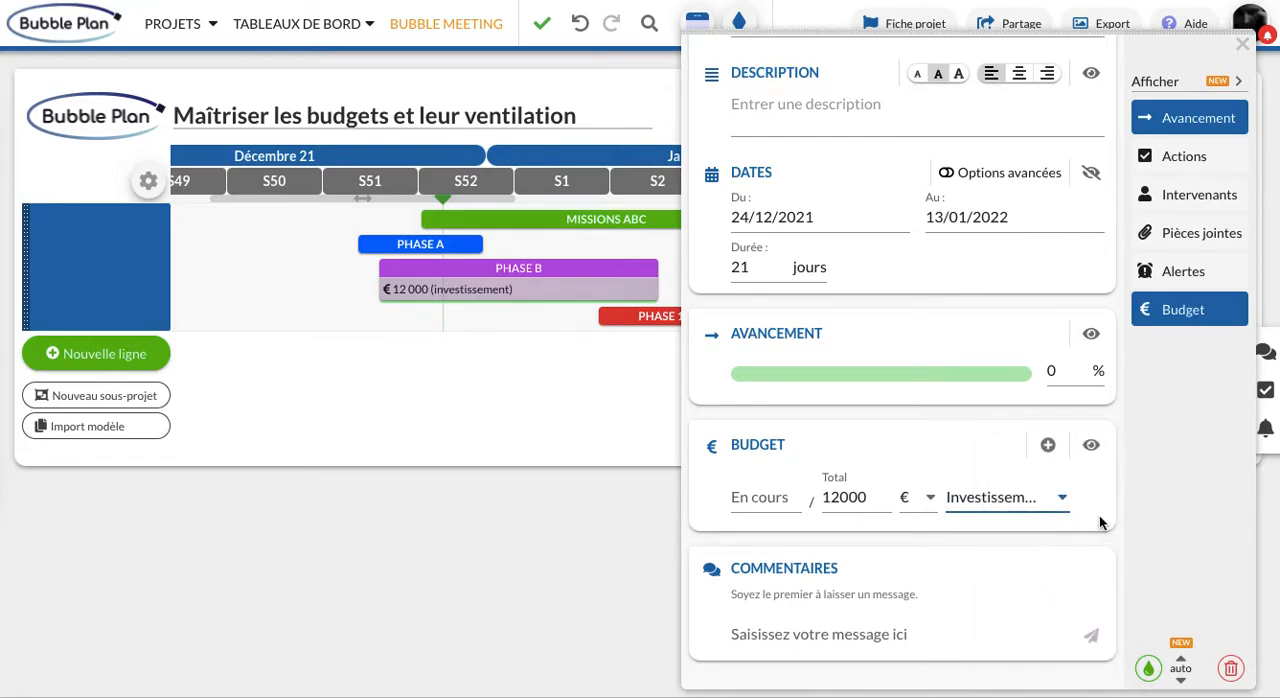
# Add a second PHASE B budget line of 2000 € categorized as Fonctionnement, and close the task details
pyautogui.click(1047, 447)
pyautogui.click(881, 544)
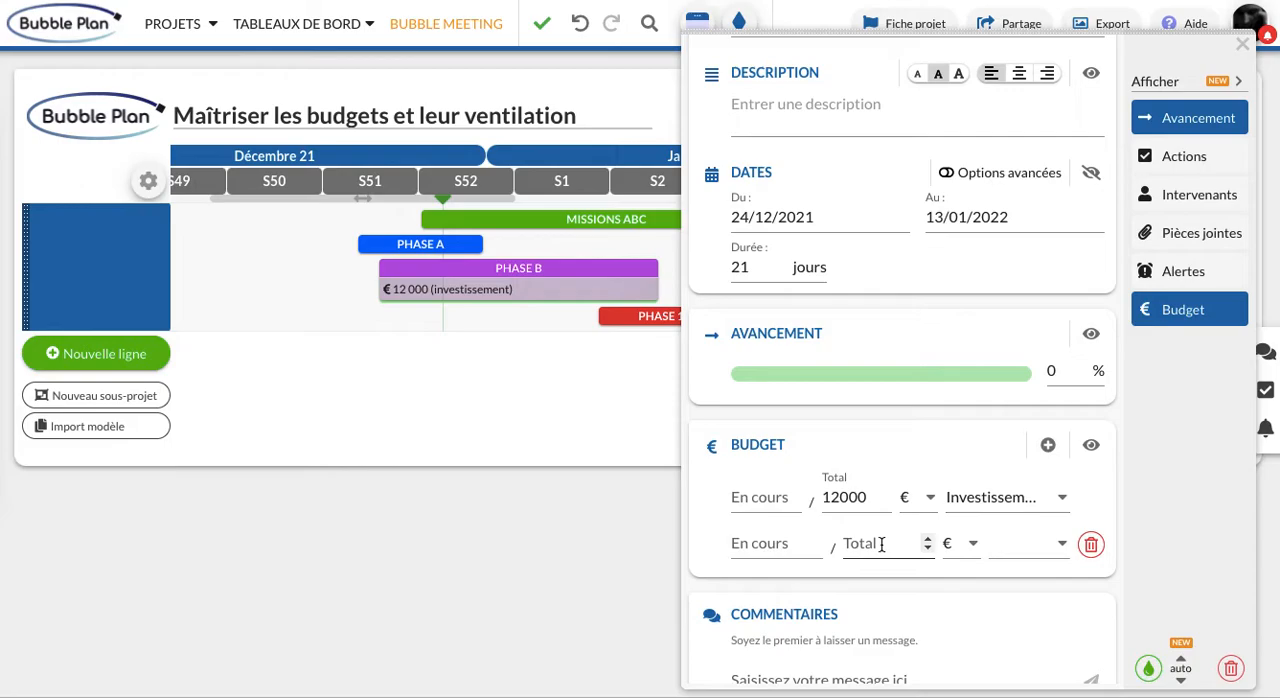
pyautogui.write('2000')
pyautogui.click(1002, 560)
pyautogui.scroll(-2, 1045, 590)
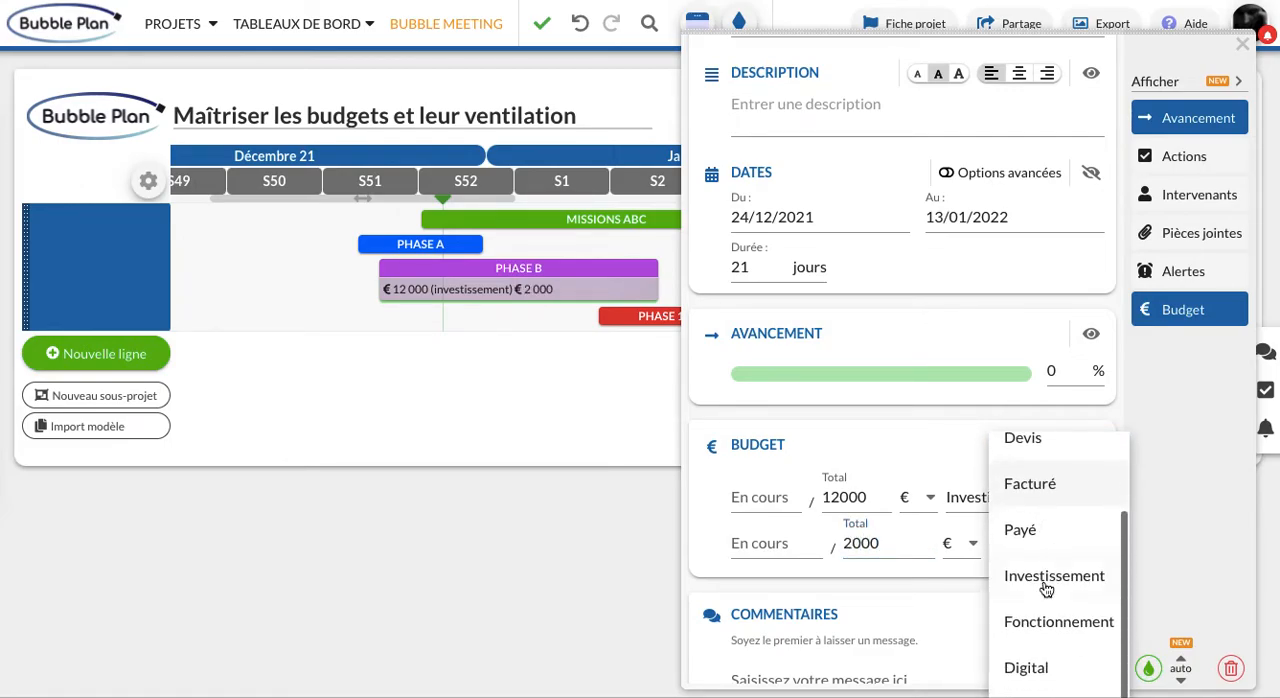
pyautogui.click(1053, 628)
pyautogui.click(1242, 44)
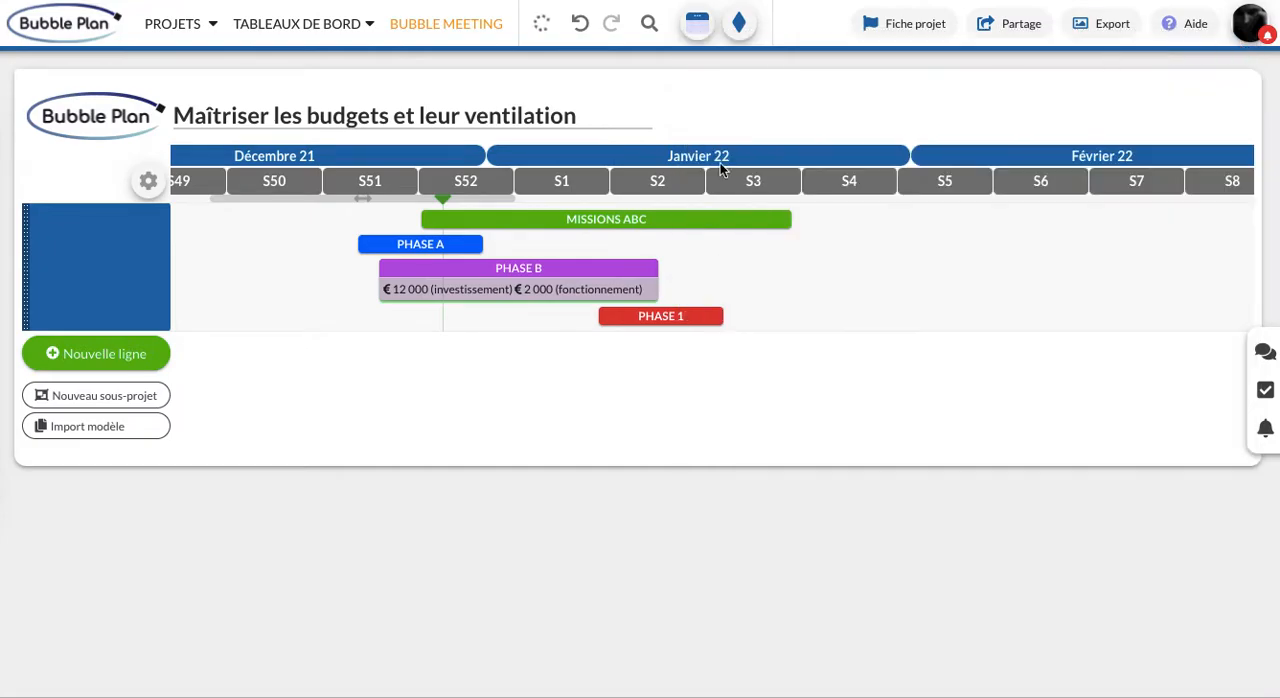
# Show the Budget section for PHASE A and enter a total of 3000 € categorized as Investissement
pyautogui.click(460, 243)
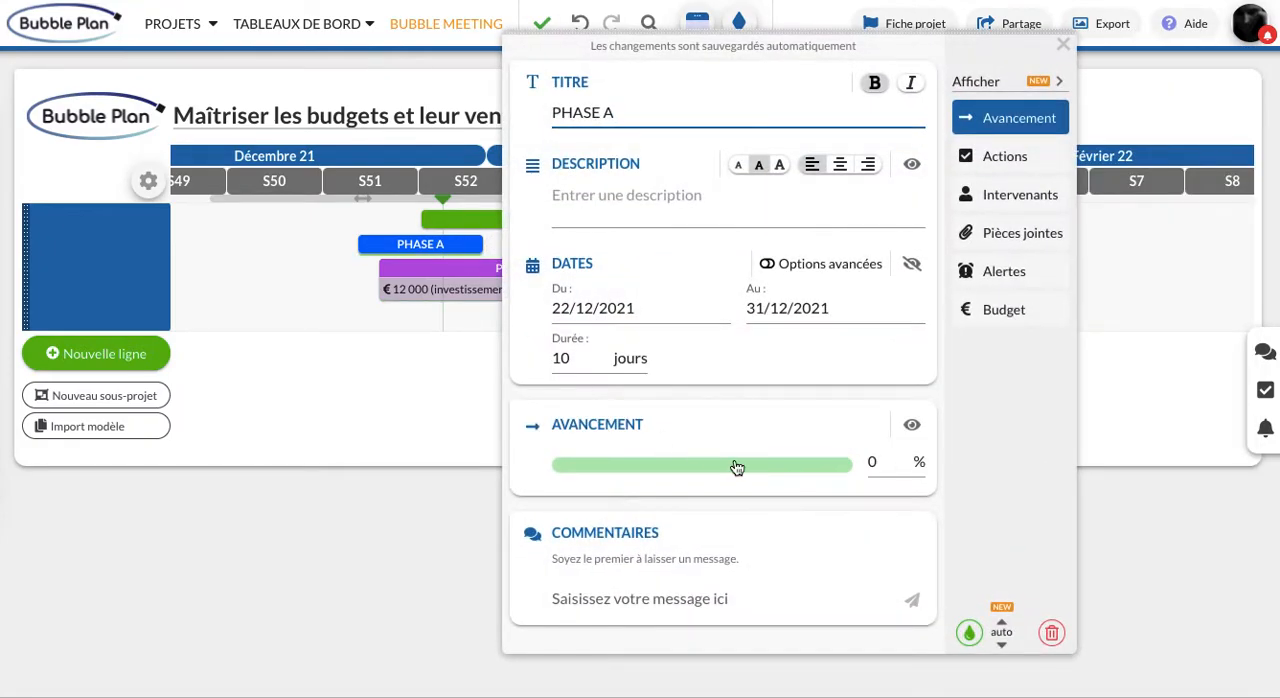
pyautogui.click(1008, 309)
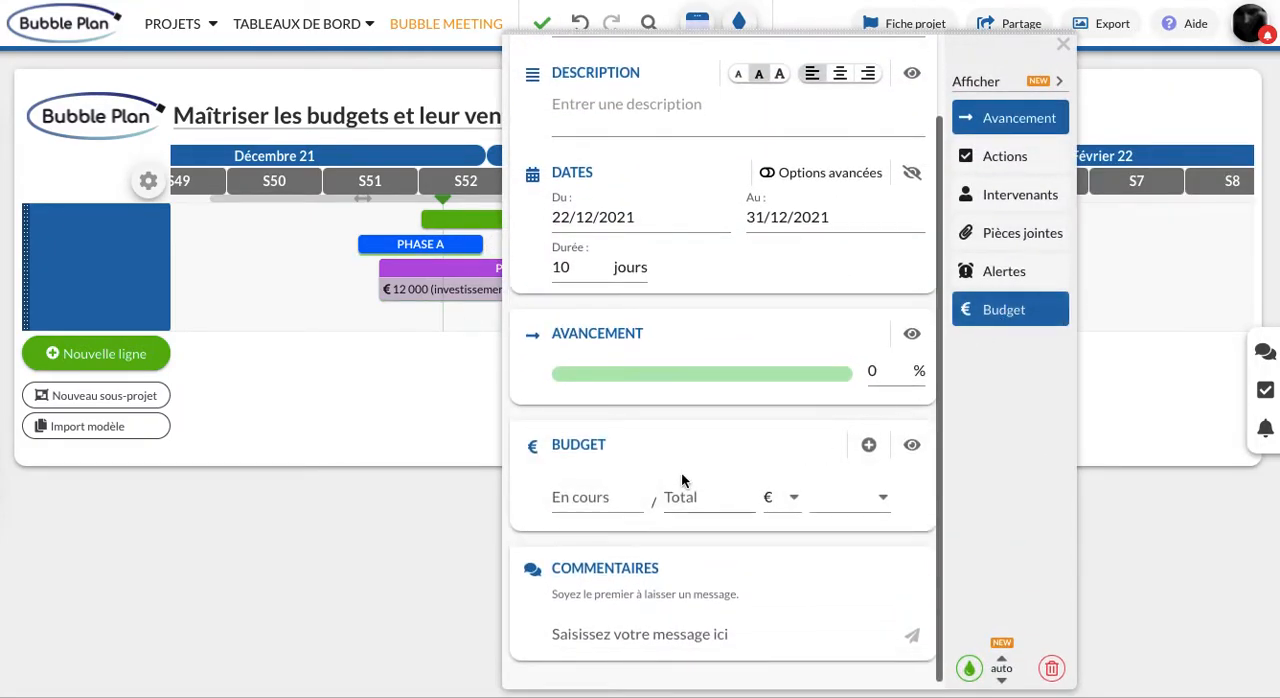
pyautogui.click(710, 497)
pyautogui.write('3000')
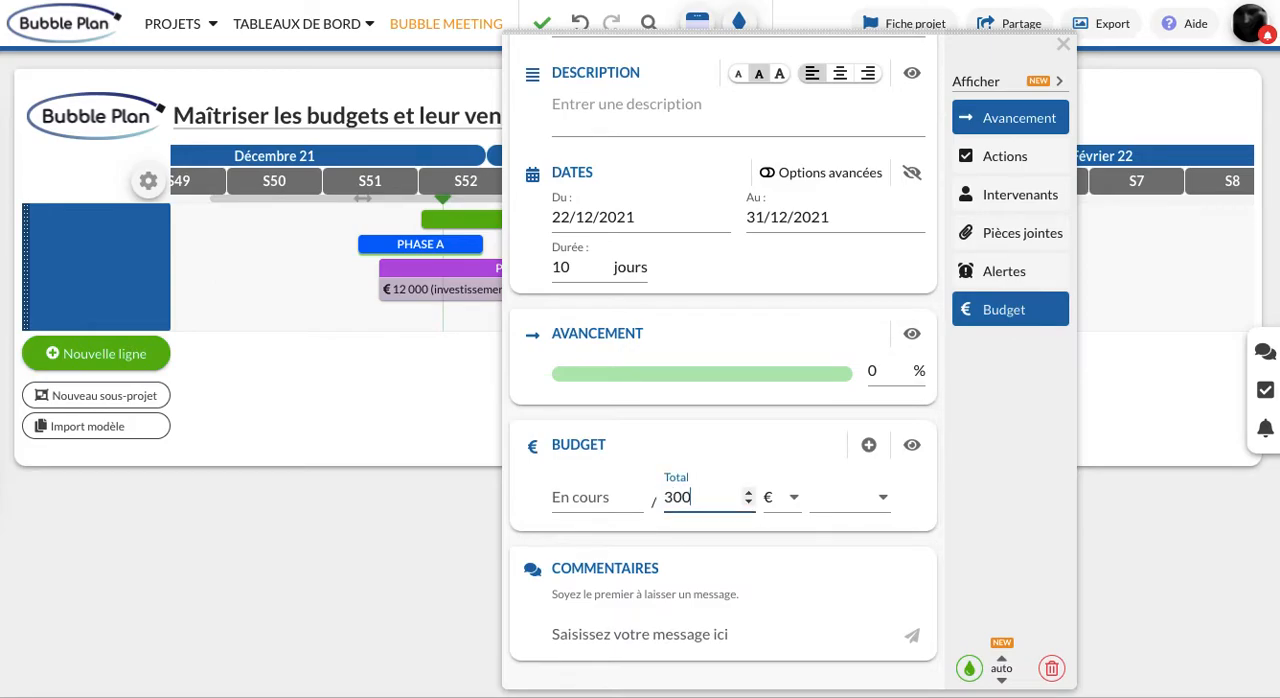
pyautogui.click(852, 508)
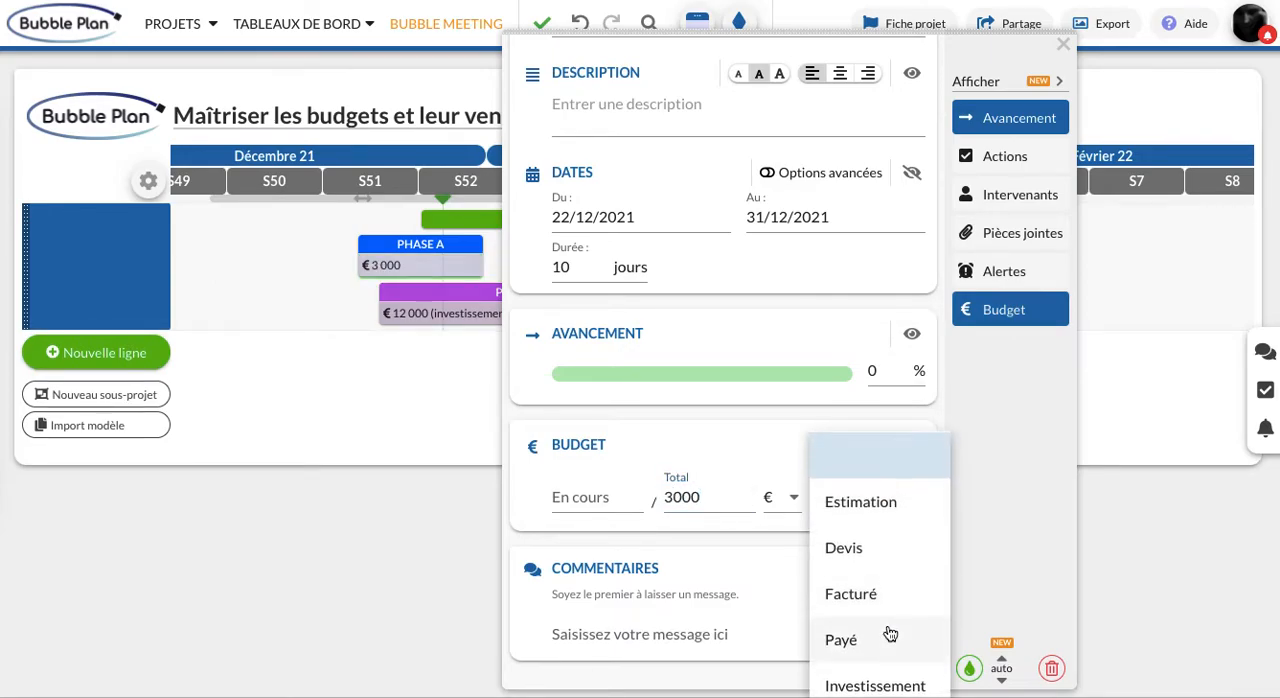
pyautogui.scroll(-1, 875, 638)
pyautogui.click(869, 632)
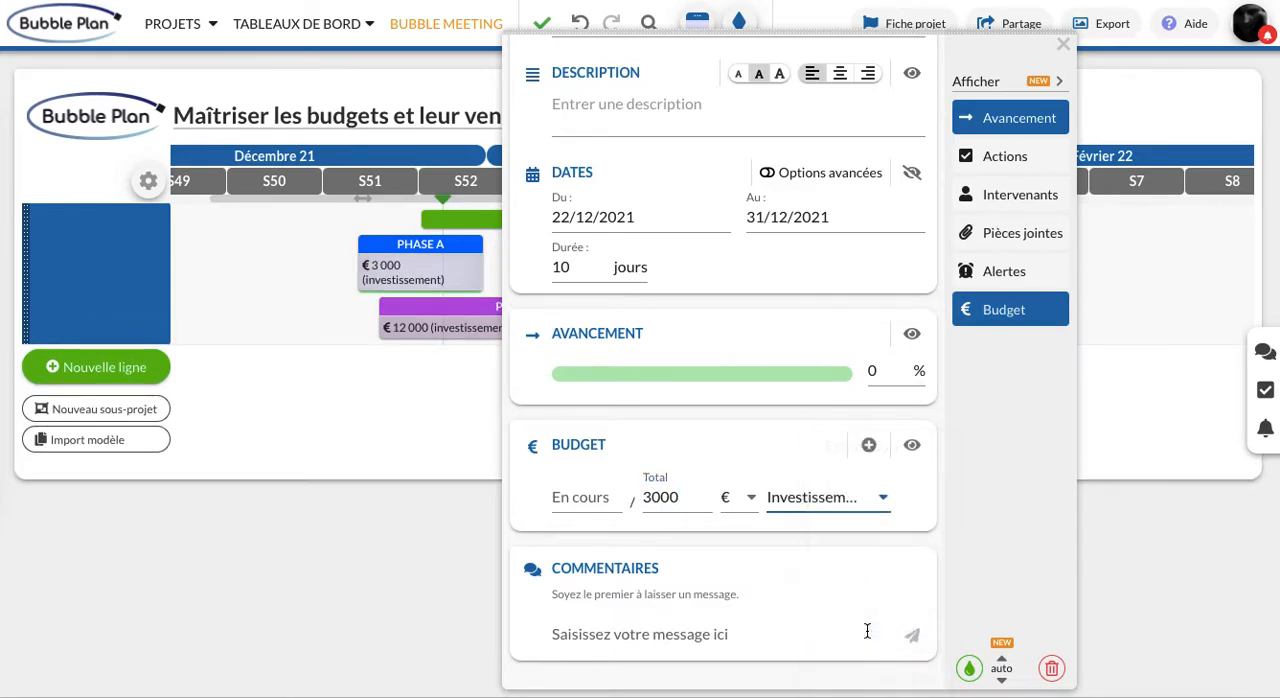
# Add a second PHASE A budget line of 4500 € categorized as Fonctionnement, and close the task details
pyautogui.click(869, 446)
pyautogui.click(688, 541)
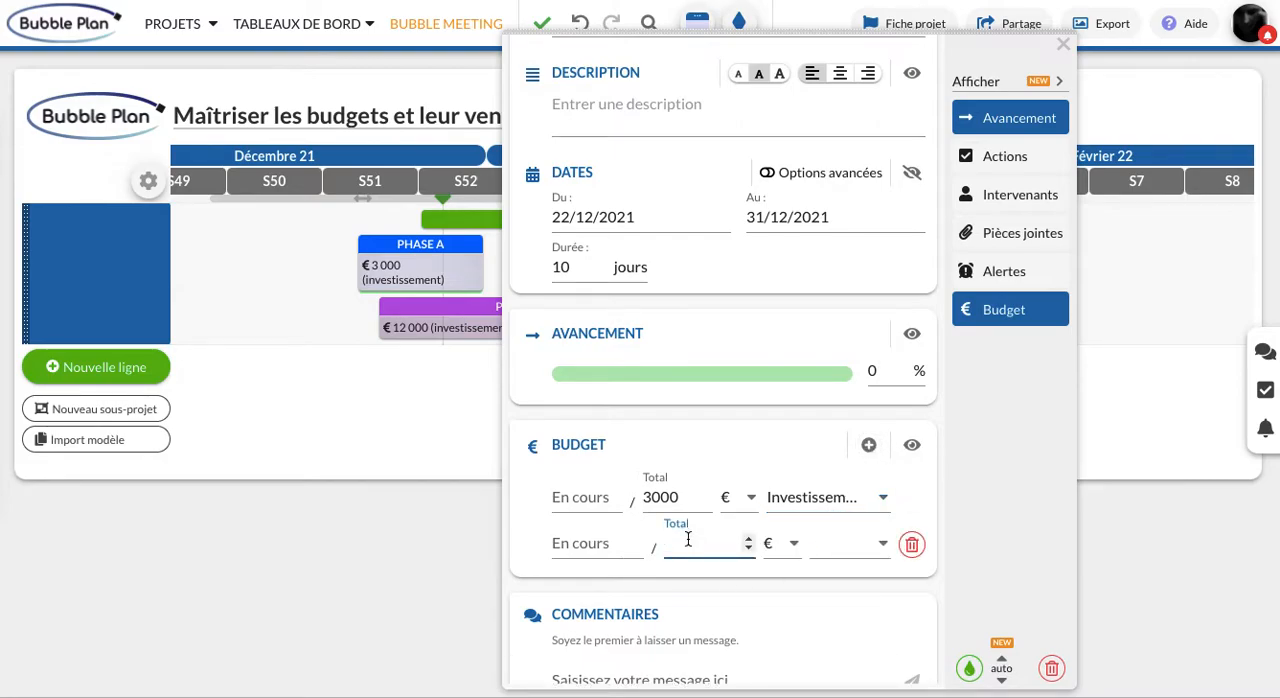
pyautogui.write('4500')
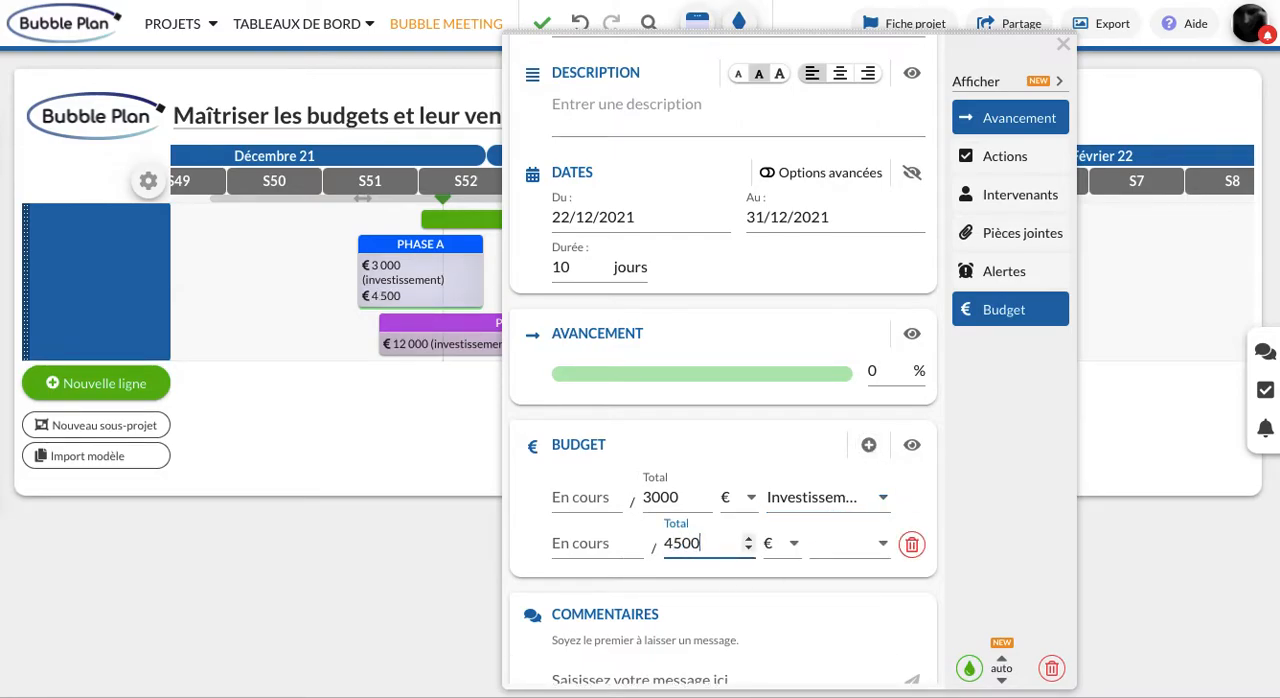
pyautogui.click(866, 546)
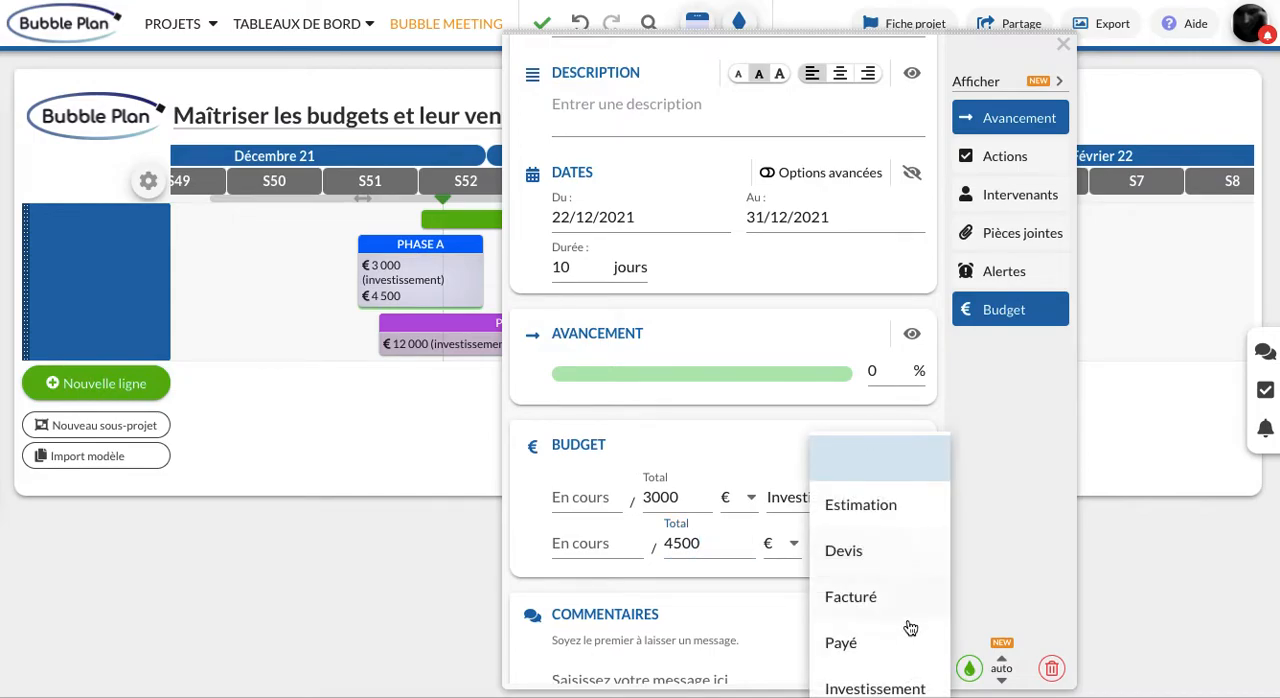
pyautogui.scroll(-1, 891, 673)
pyautogui.click(866, 682)
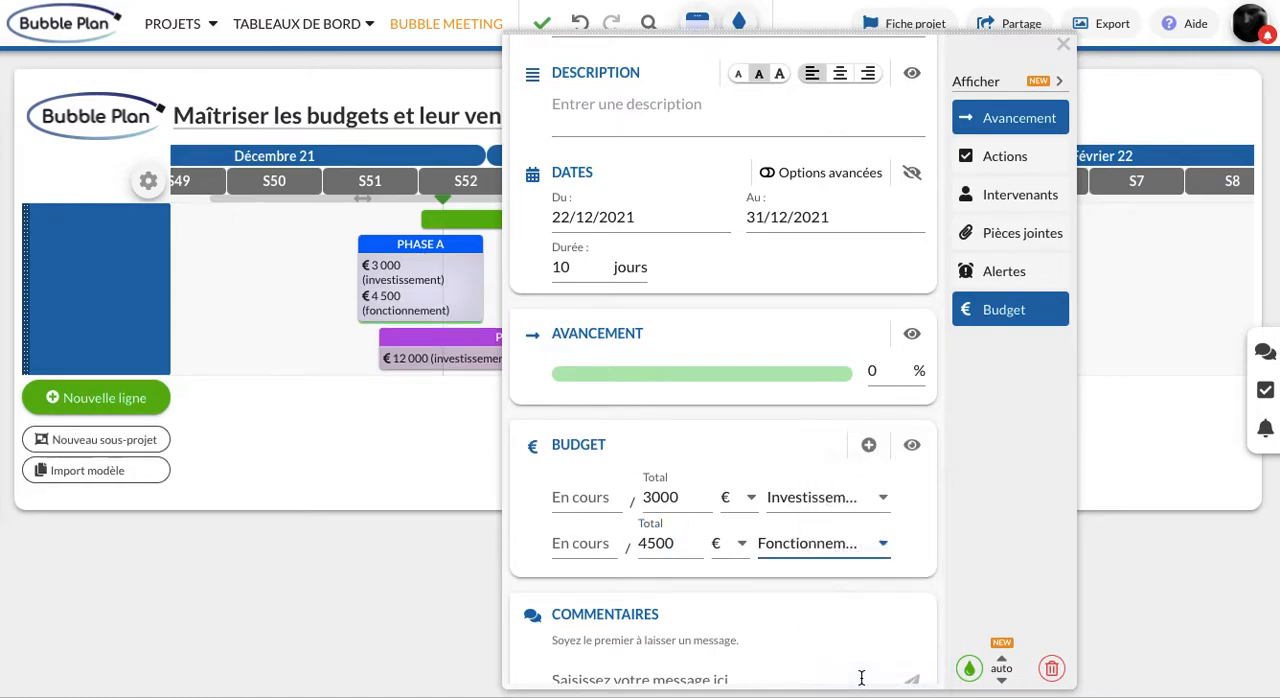
pyautogui.click(1036, 423)
pyautogui.click(1064, 46)
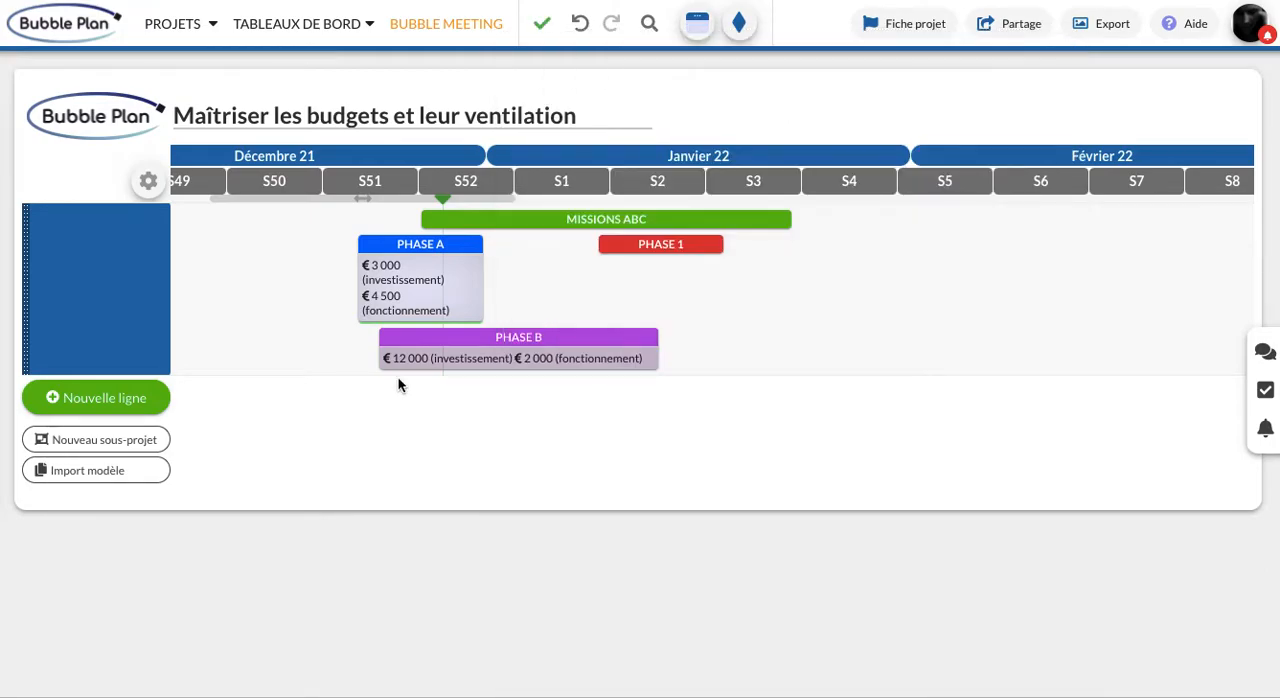
# Reopen the PHASE A task details and hide its budget on the planning
pyautogui.click(471, 286)
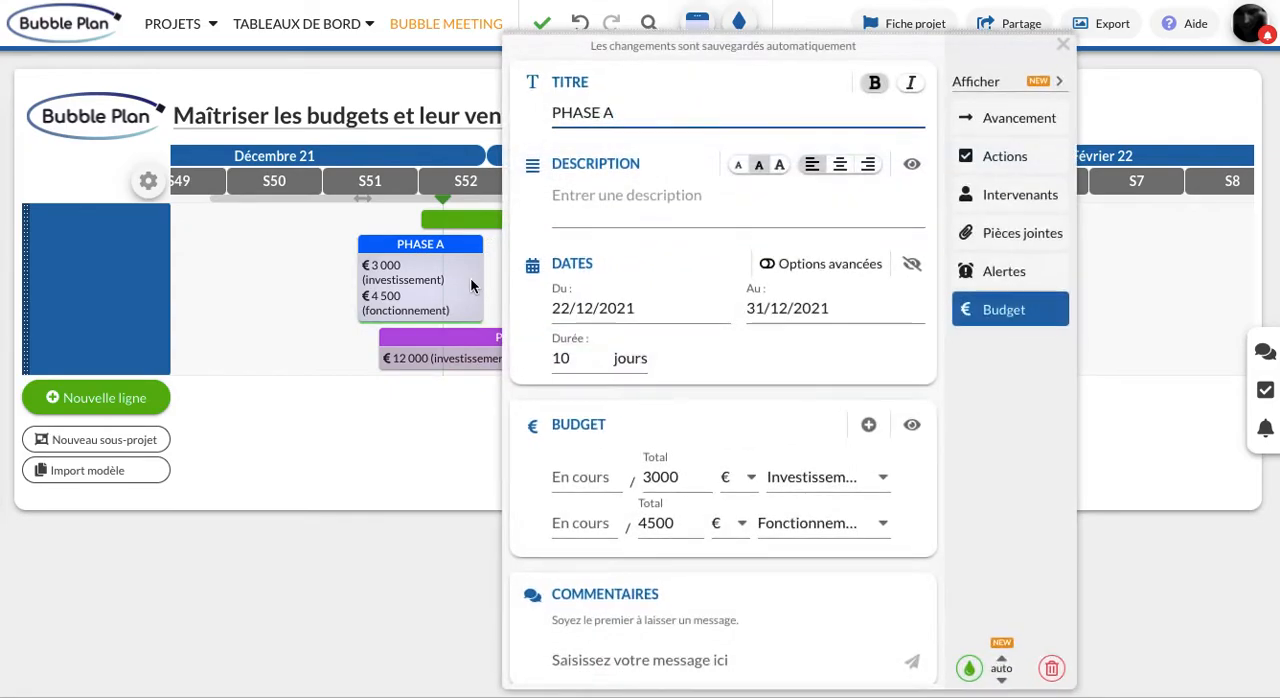
pyautogui.click(911, 427)
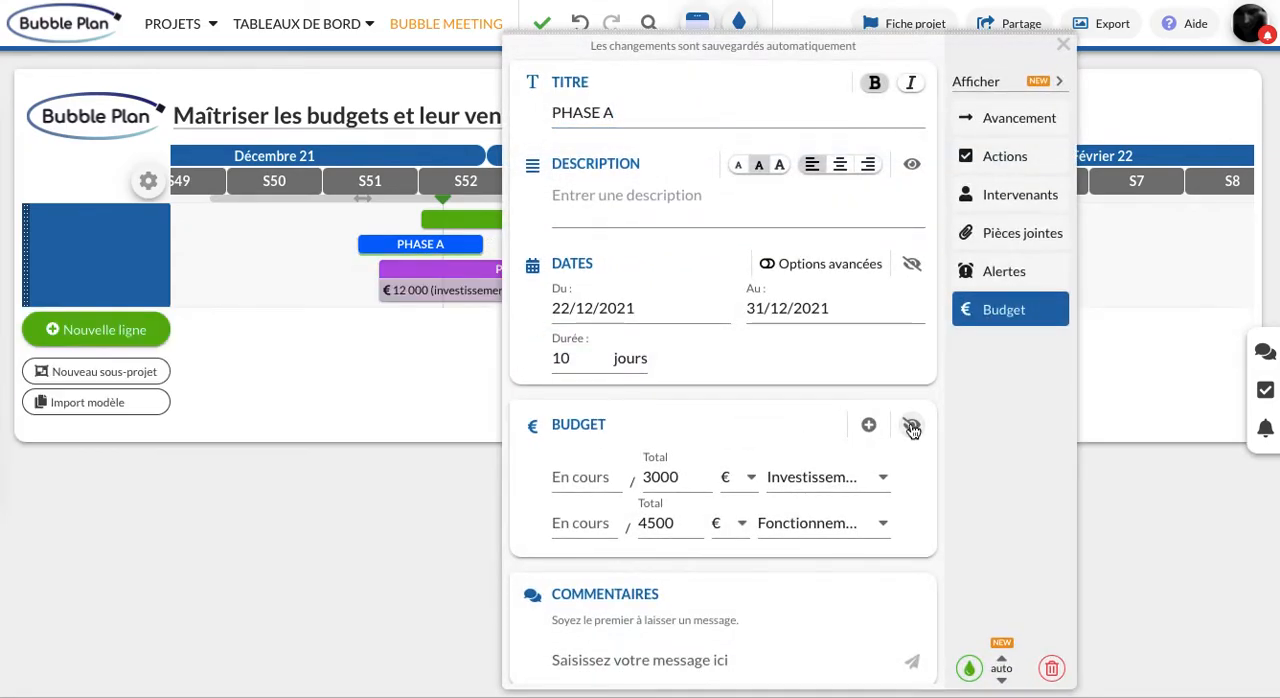
# Close the PHASE A details, hide the PHASE B budget on the planning, and close its details
pyautogui.click(1065, 44)
pyautogui.click(648, 280)
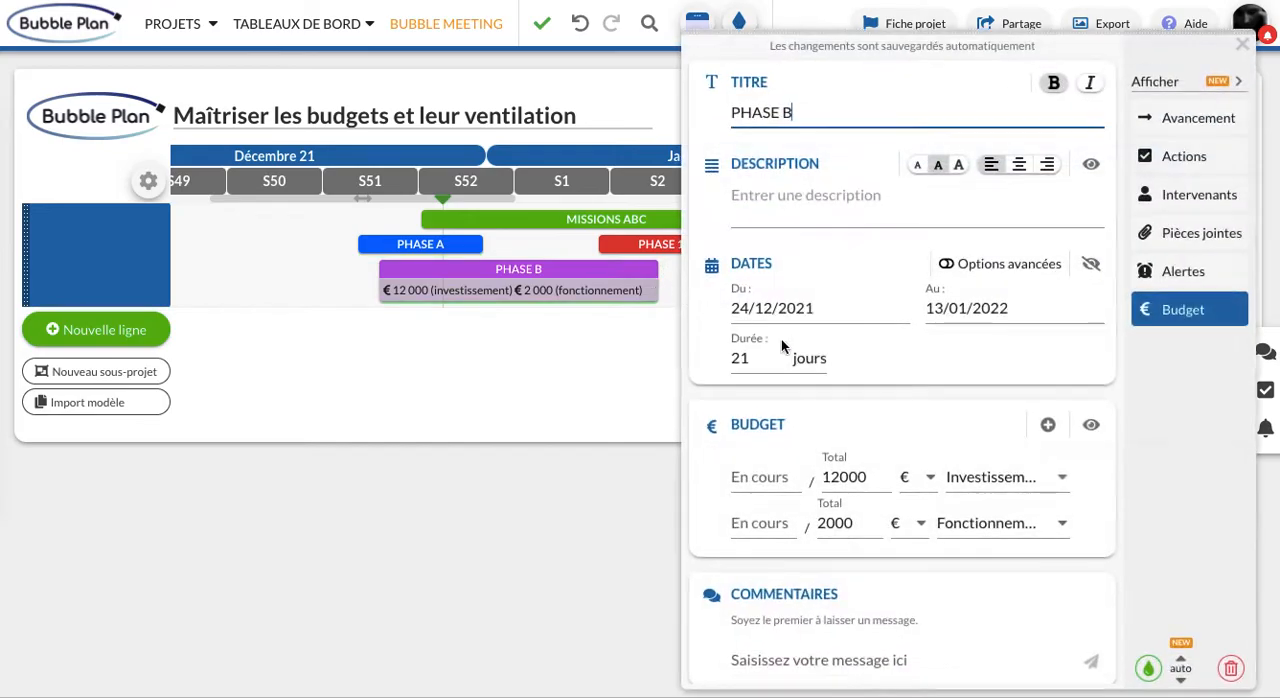
pyautogui.click(1089, 427)
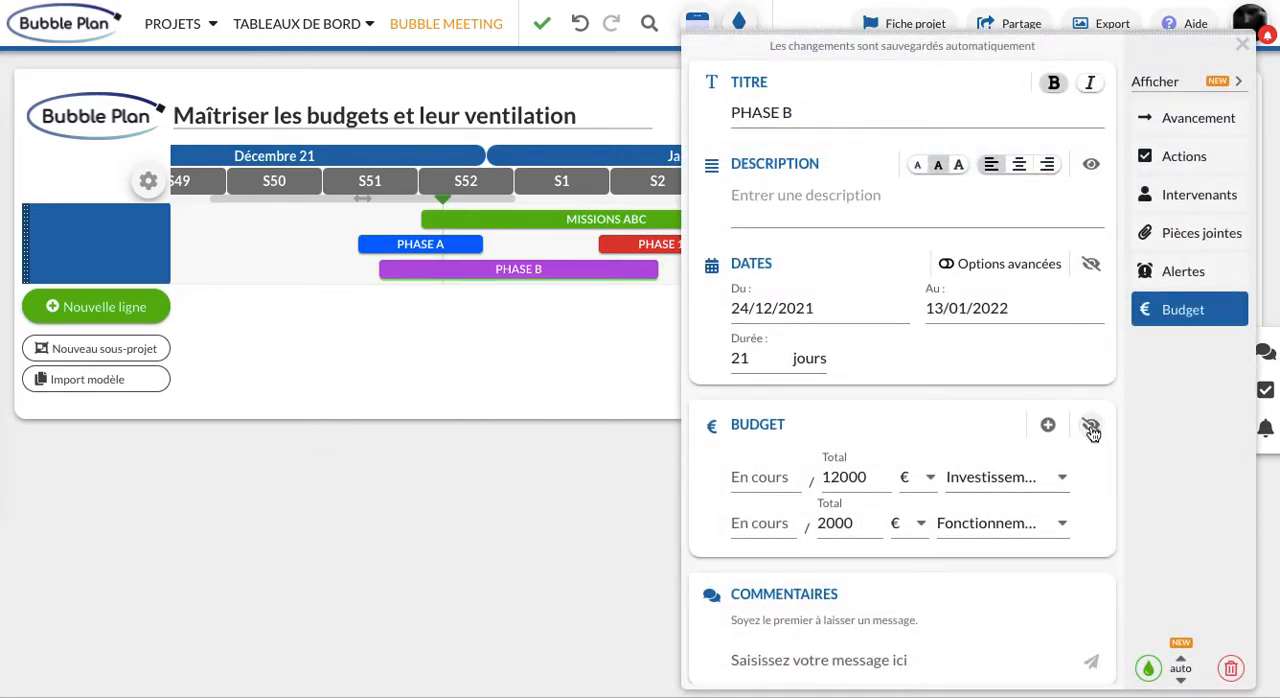
pyautogui.click(1241, 45)
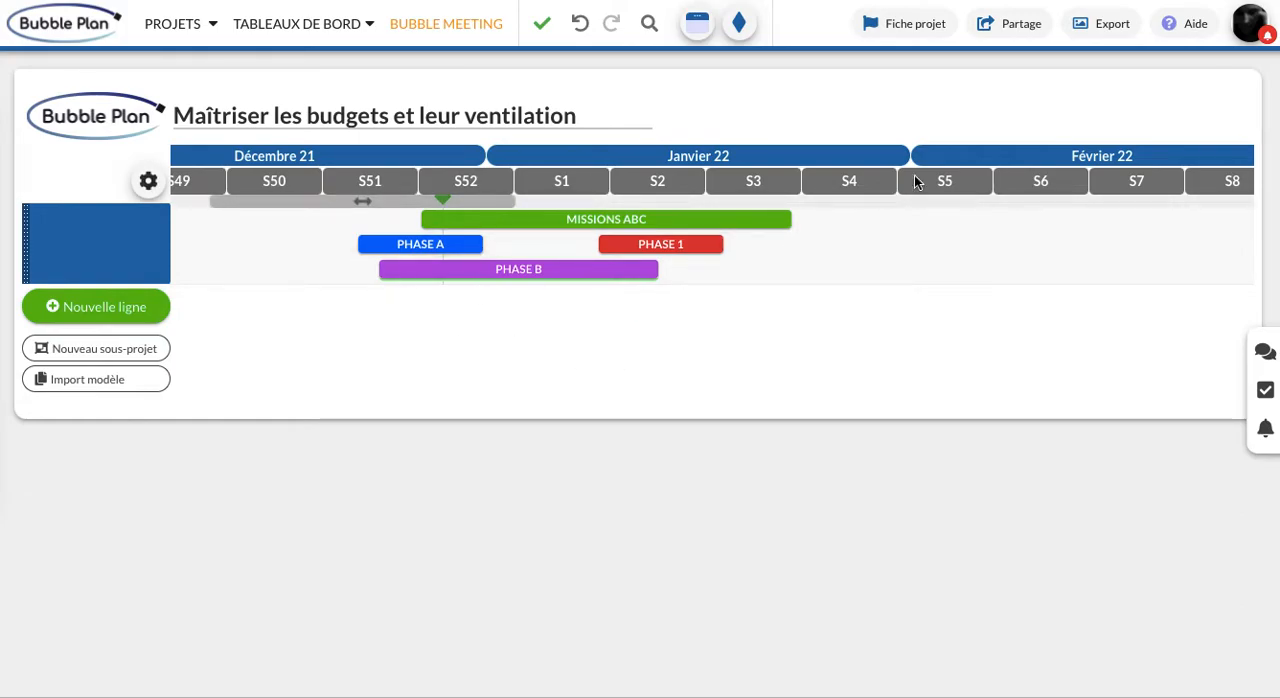
# Open the project sheet and save a target budget (Budget cible) of 120000 € for the project
pyautogui.click(910, 26)
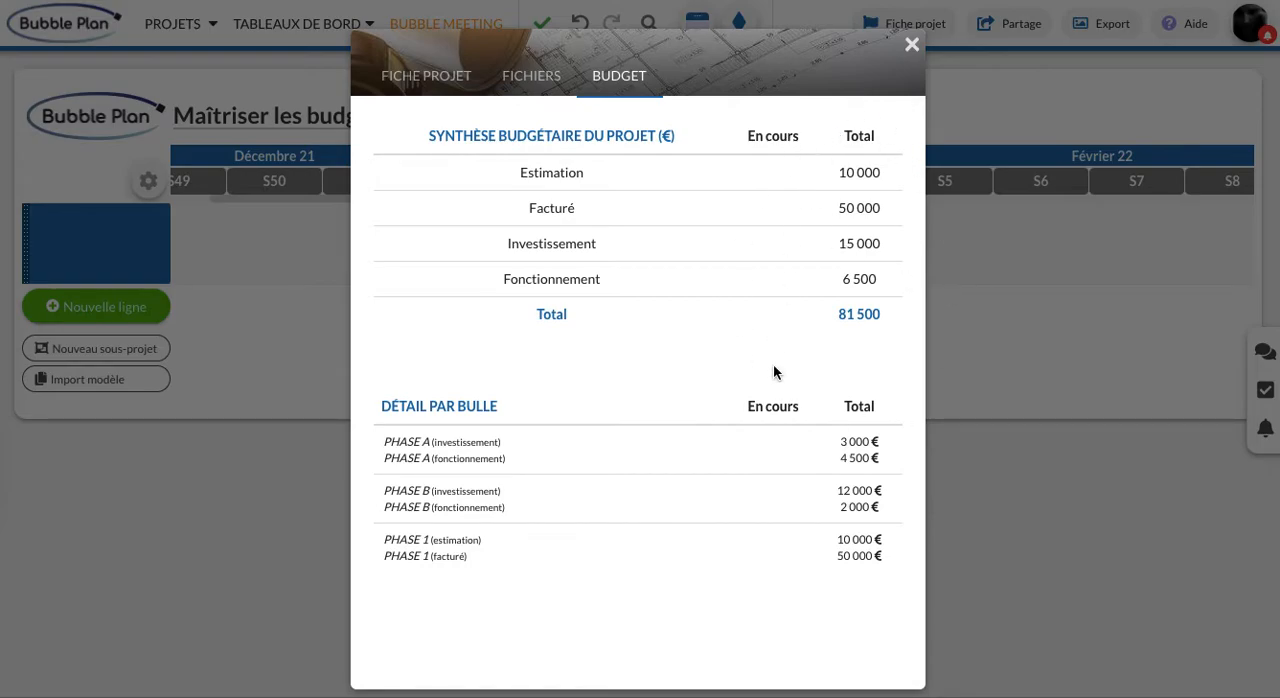
pyautogui.click(410, 88)
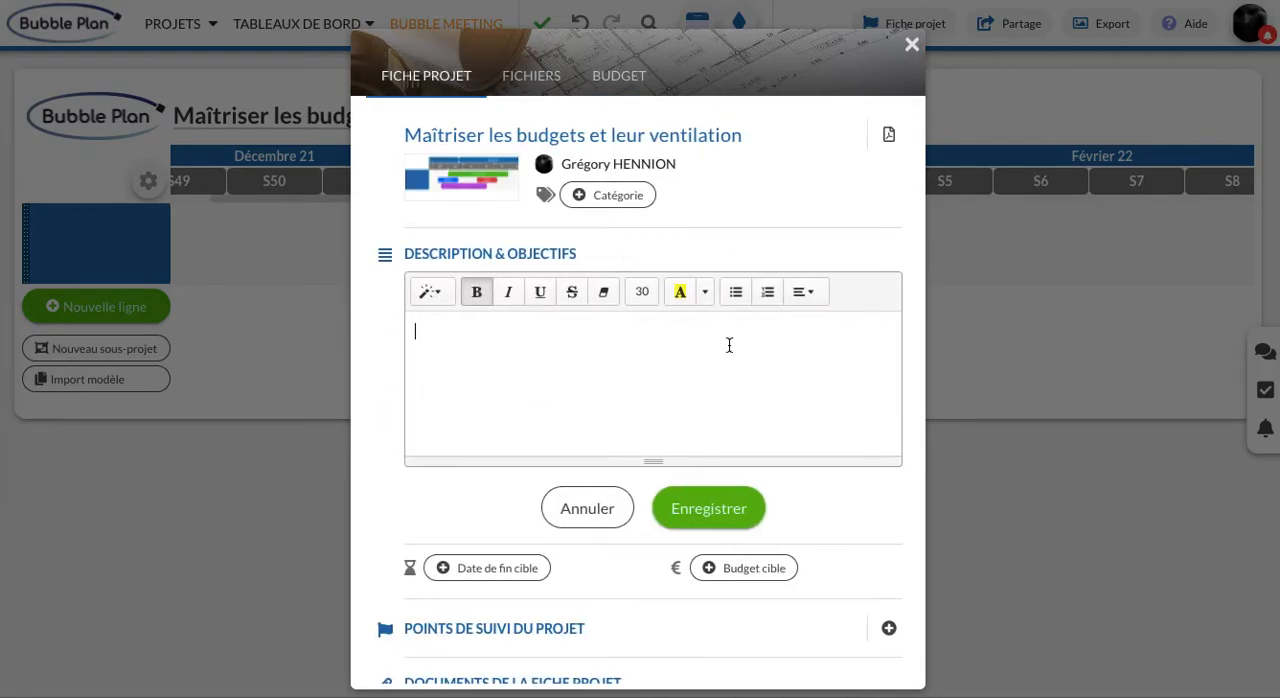
pyautogui.scroll(-2, 729, 400)
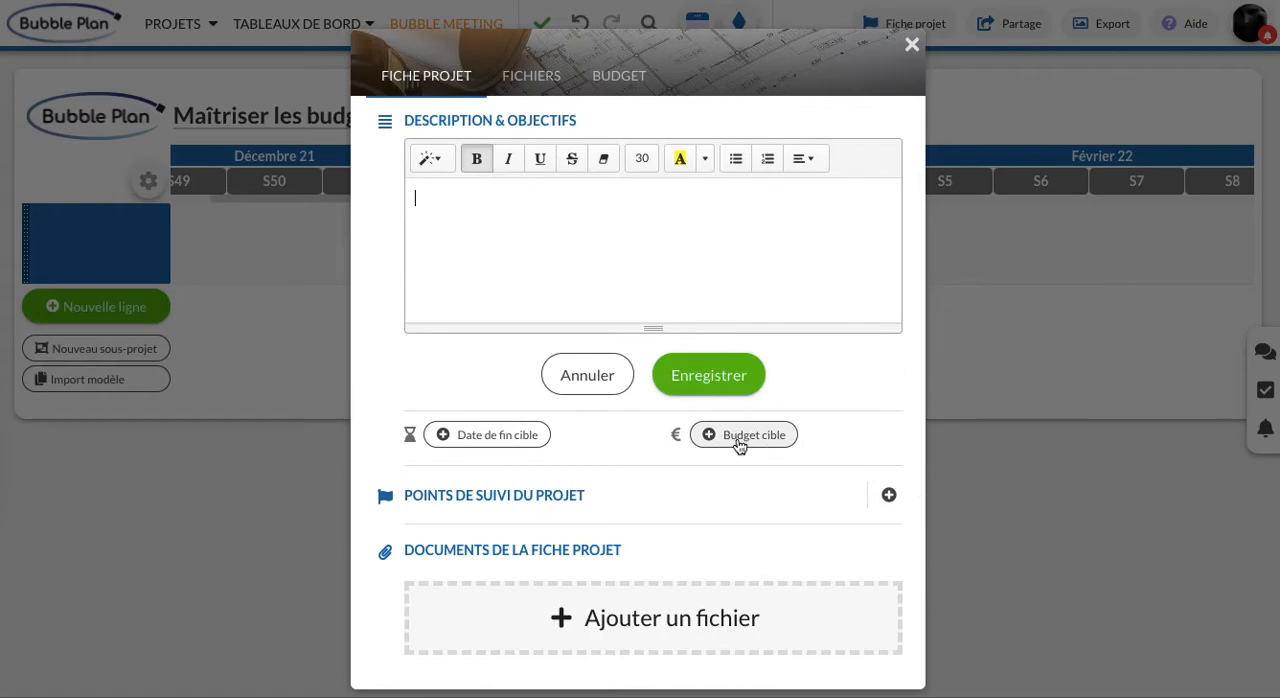
pyautogui.click(738, 444)
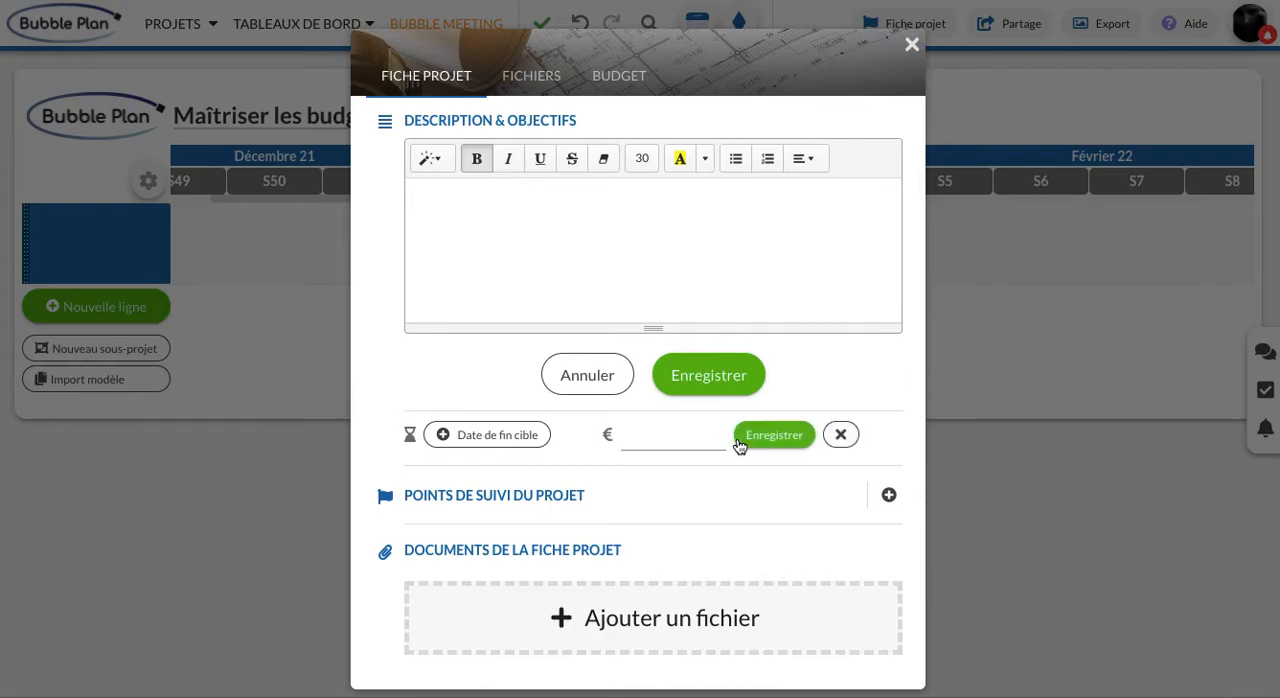
pyautogui.click(691, 434)
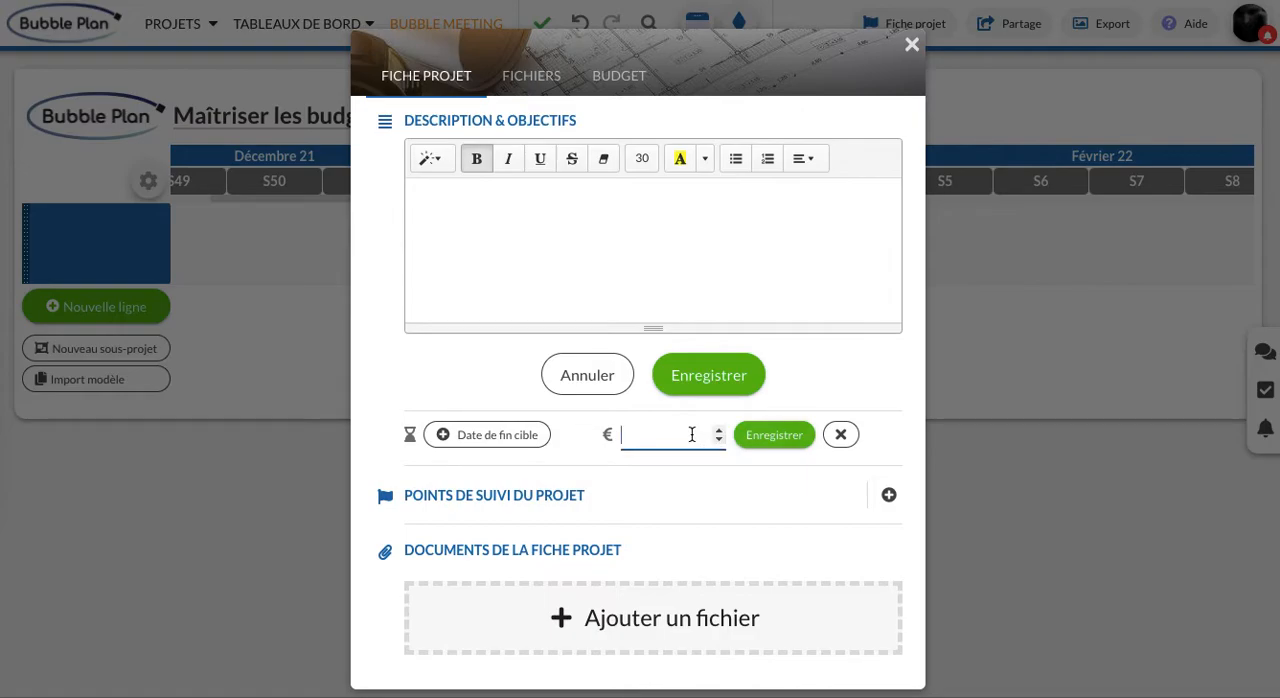
pyautogui.write('120000')
pyautogui.click(790, 440)
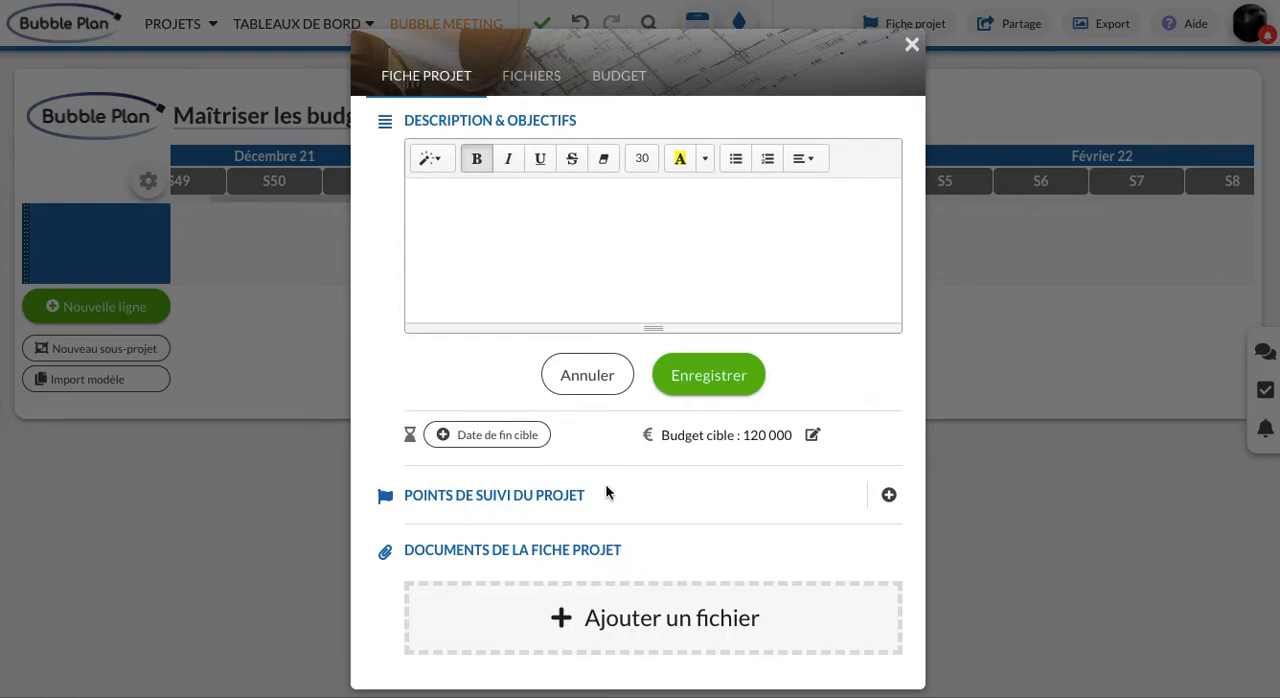
# Review the project's budget summary by category and per task alongside the target budget, and close the project sheet
pyautogui.scroll(-4, 605, 489)
pyautogui.scroll(5, 683, 434)
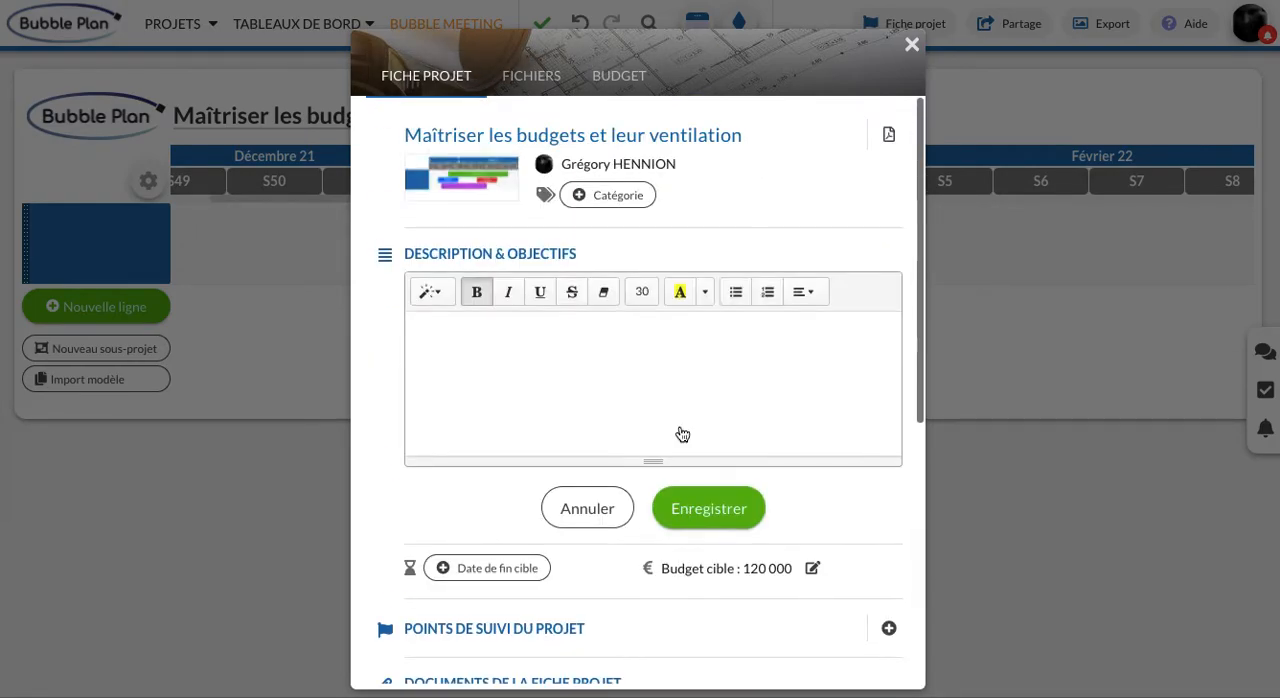
pyautogui.click(618, 80)
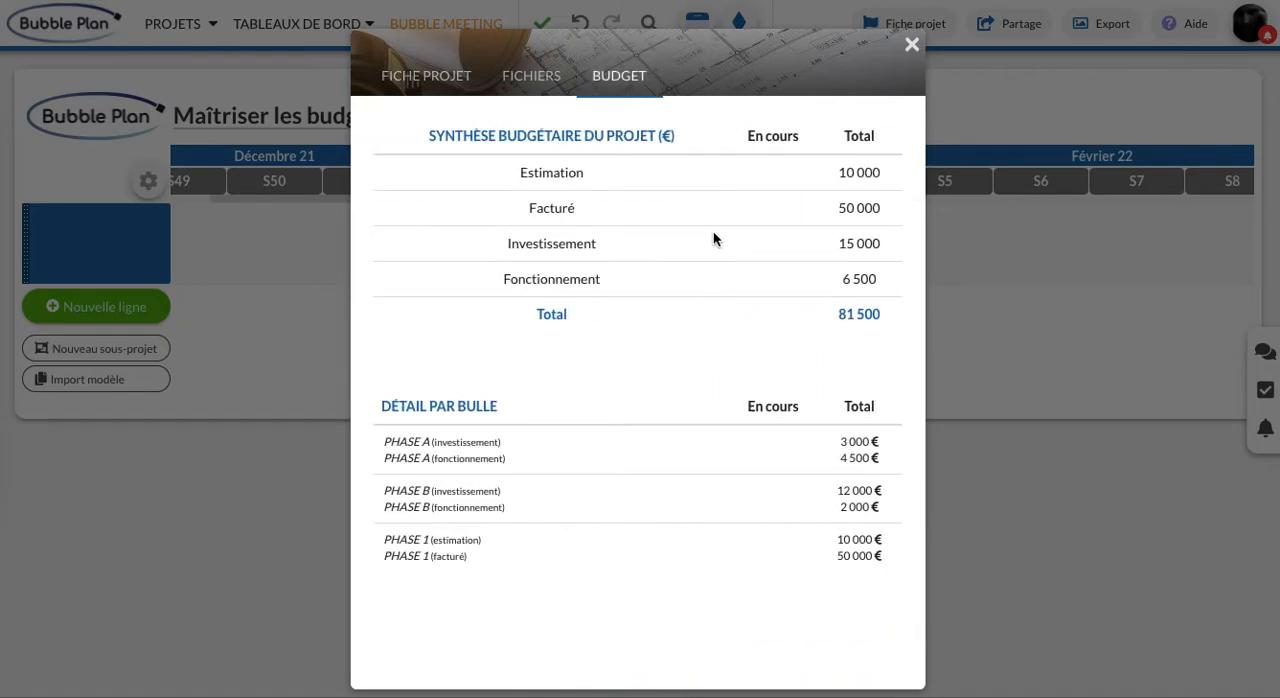
pyautogui.click(912, 45)
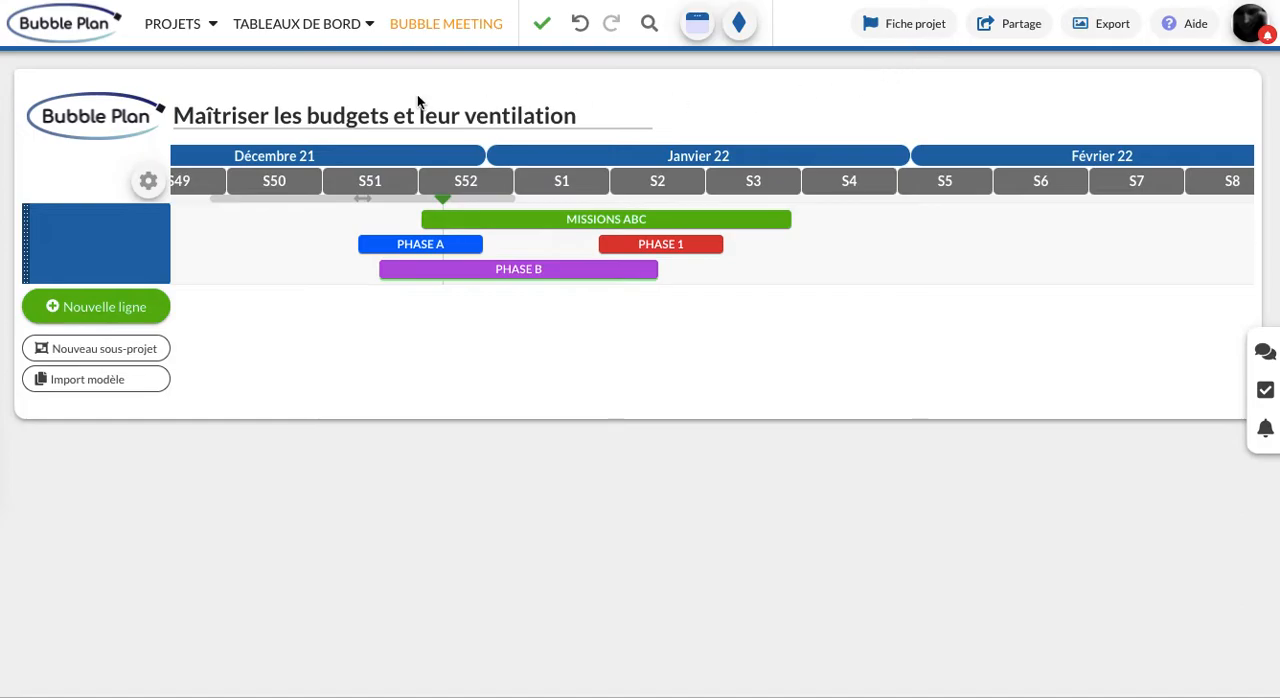
pyautogui.click(903, 30)
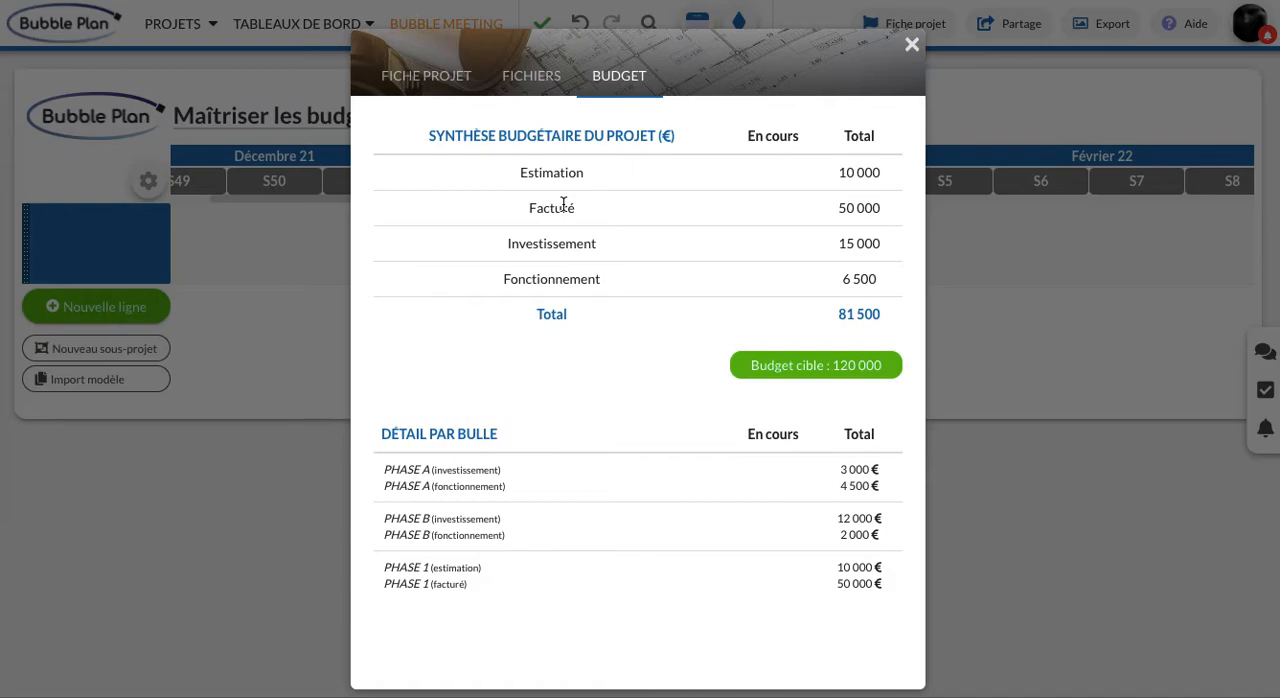
pyautogui.click(912, 45)
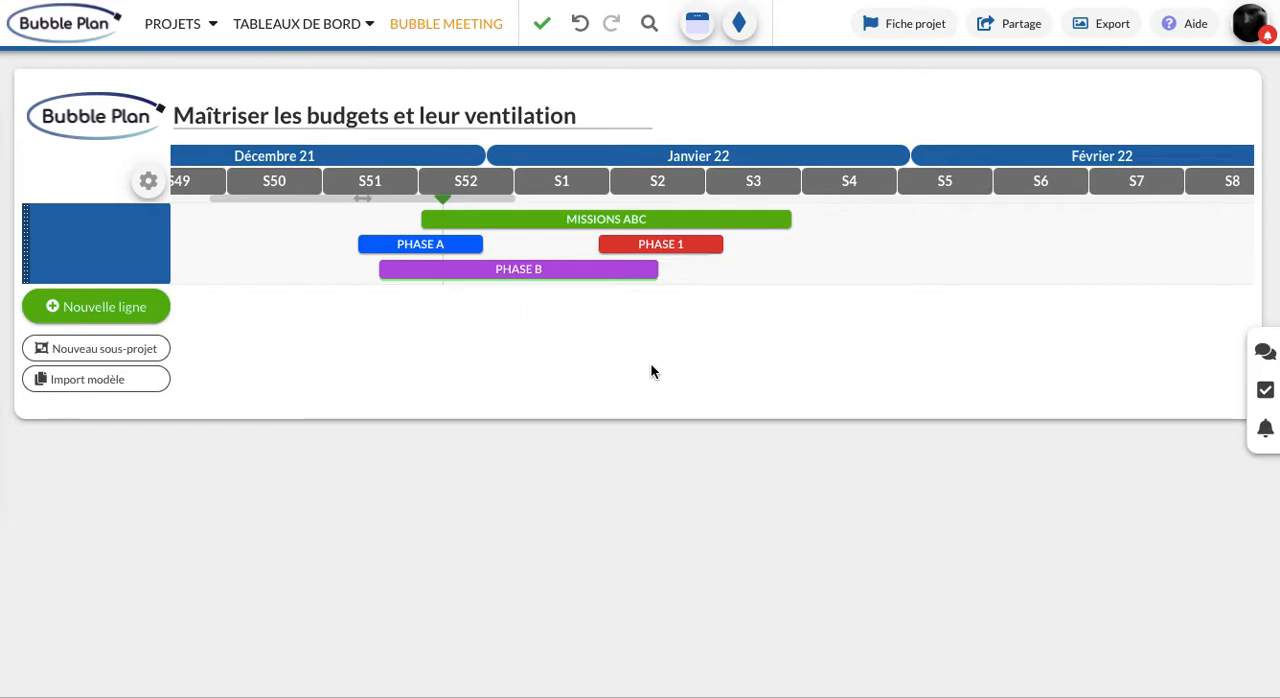
# Examine the categories available for the first PHASE B budget line, and close the task details without changing them
pyautogui.click(640, 269)
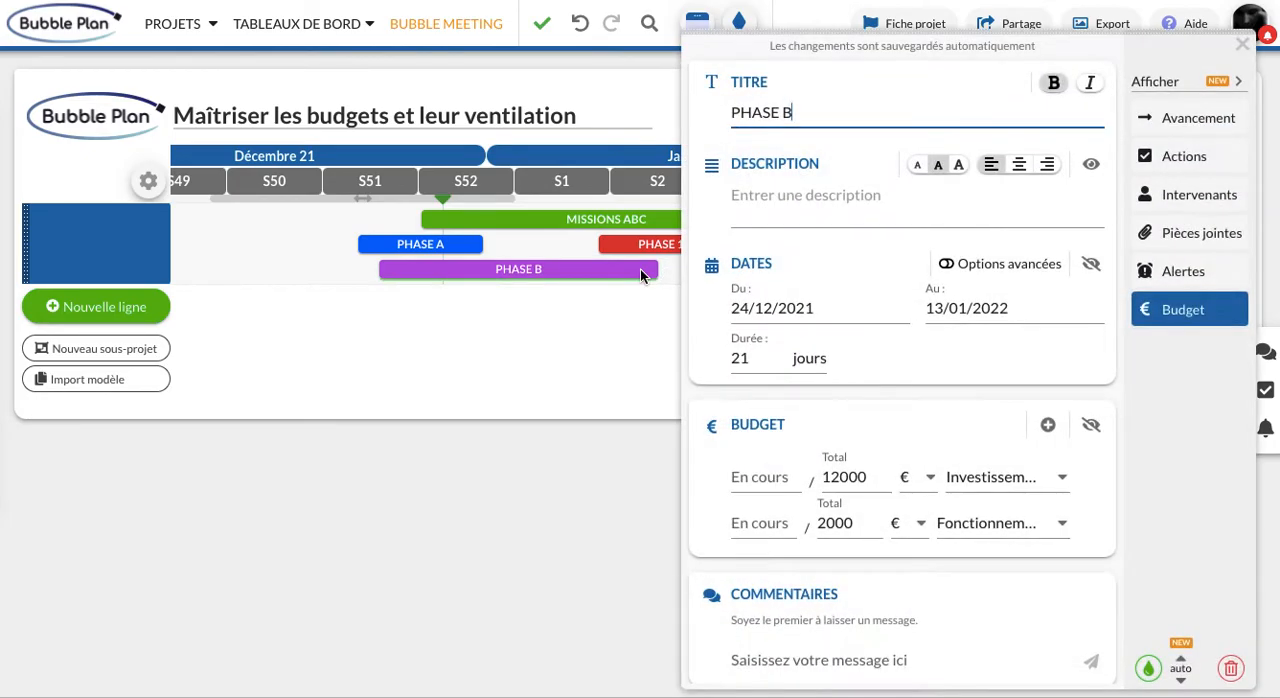
pyautogui.click(1063, 479)
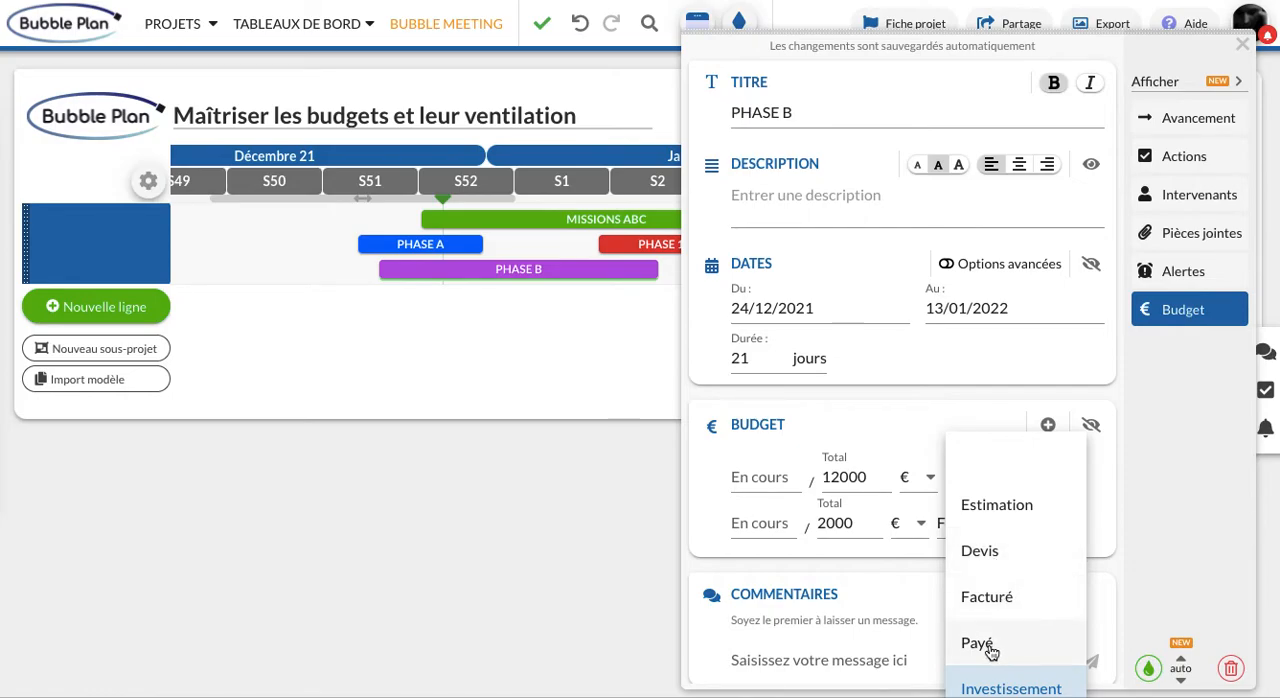
pyautogui.scroll(-1, 1000, 600)
pyautogui.scroll(1, 1000, 600)
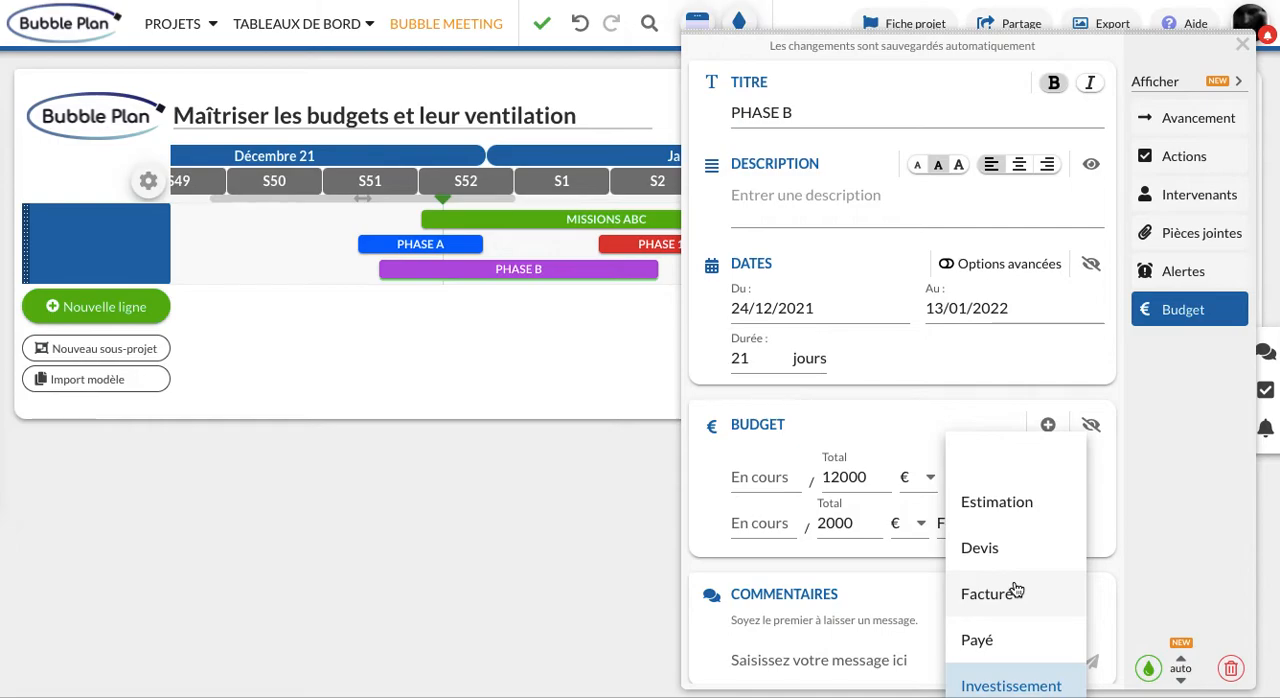
pyautogui.scroll(-3, 1014, 591)
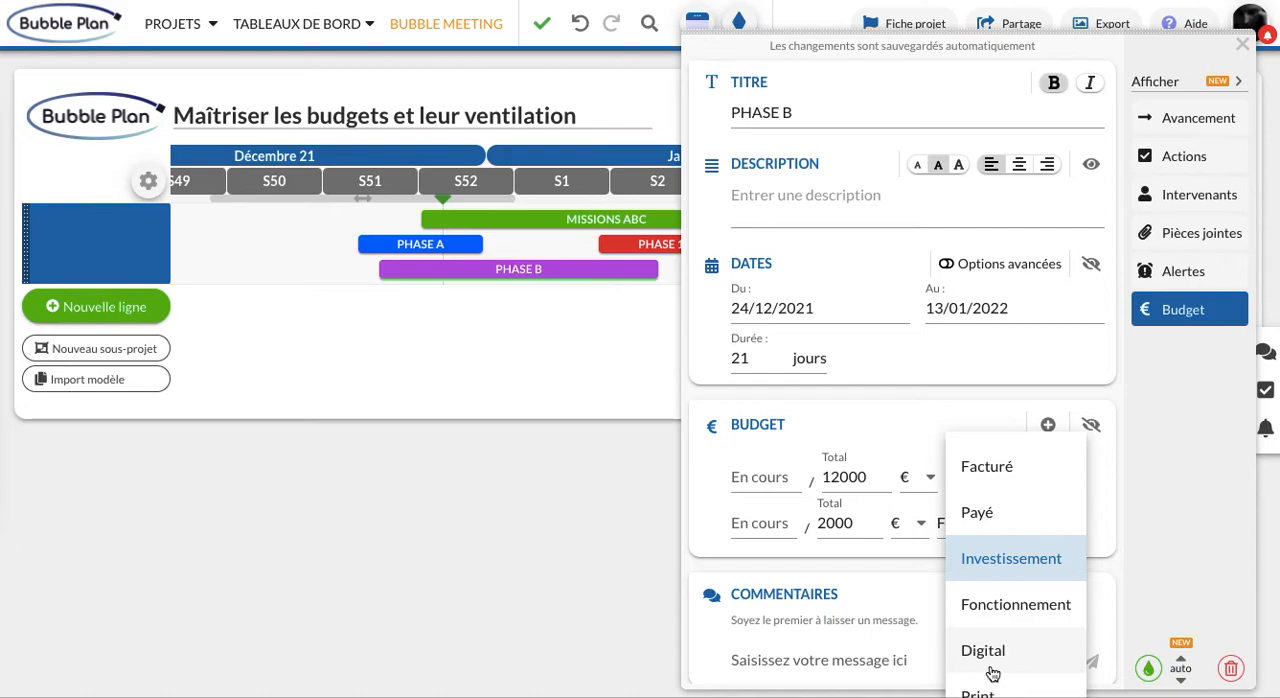
pyautogui.click(1177, 480)
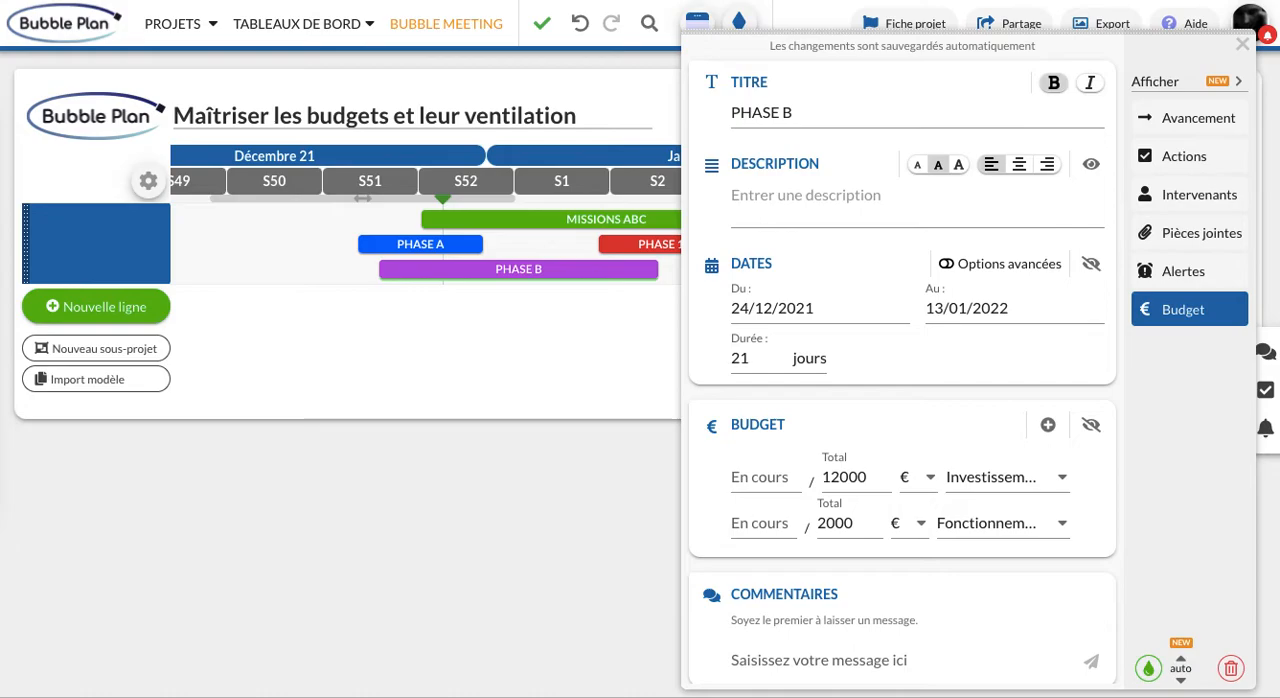
pyautogui.click(1242, 48)
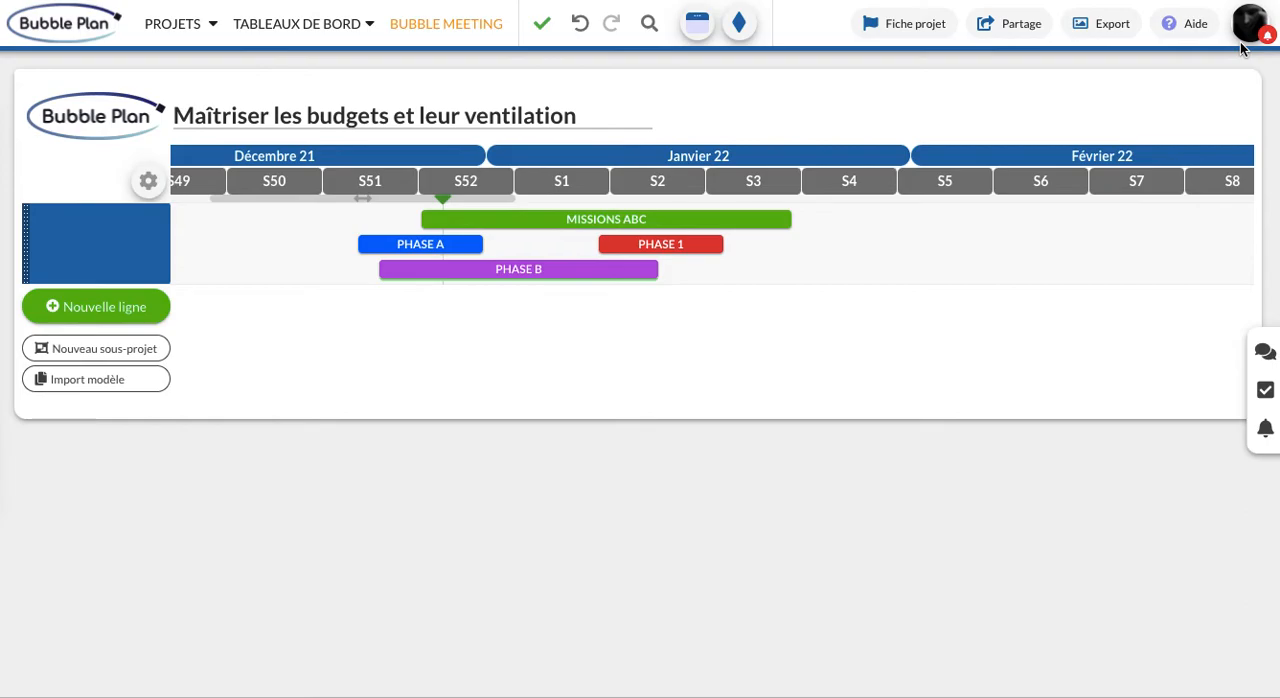
# Open the account's access rights configuration and examine the Classes budgétaires settings
pyautogui.click(160, 33)
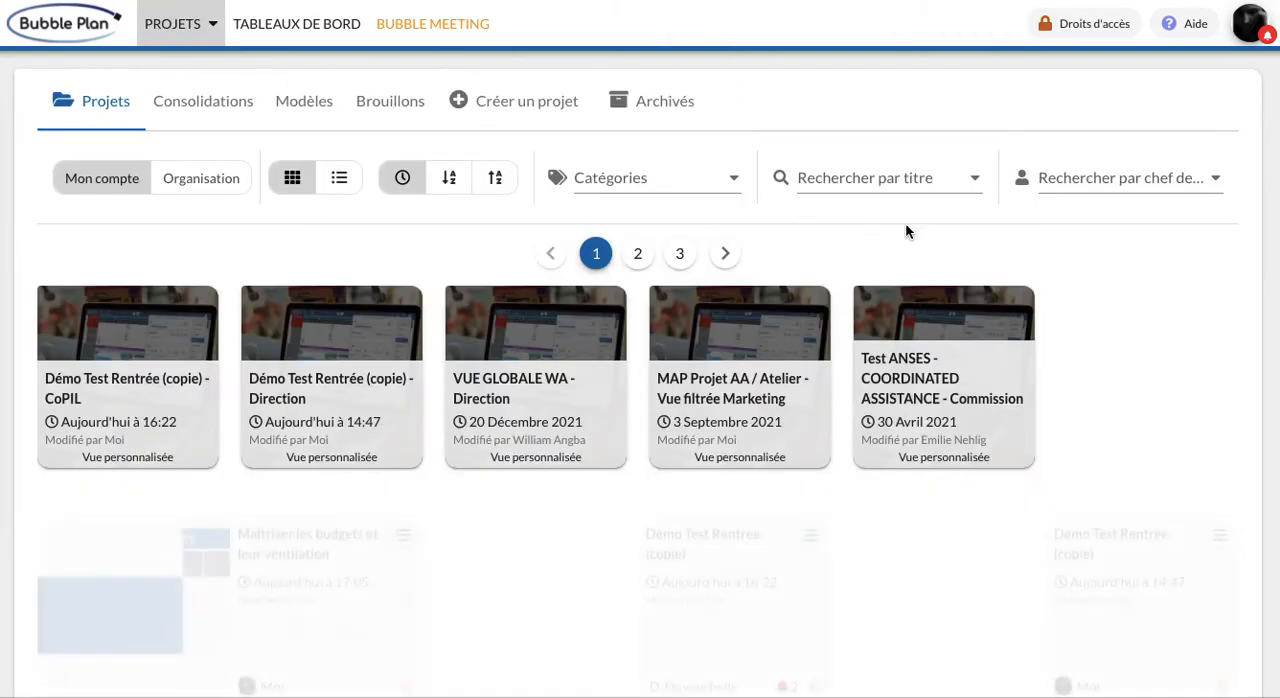
pyautogui.click(1093, 33)
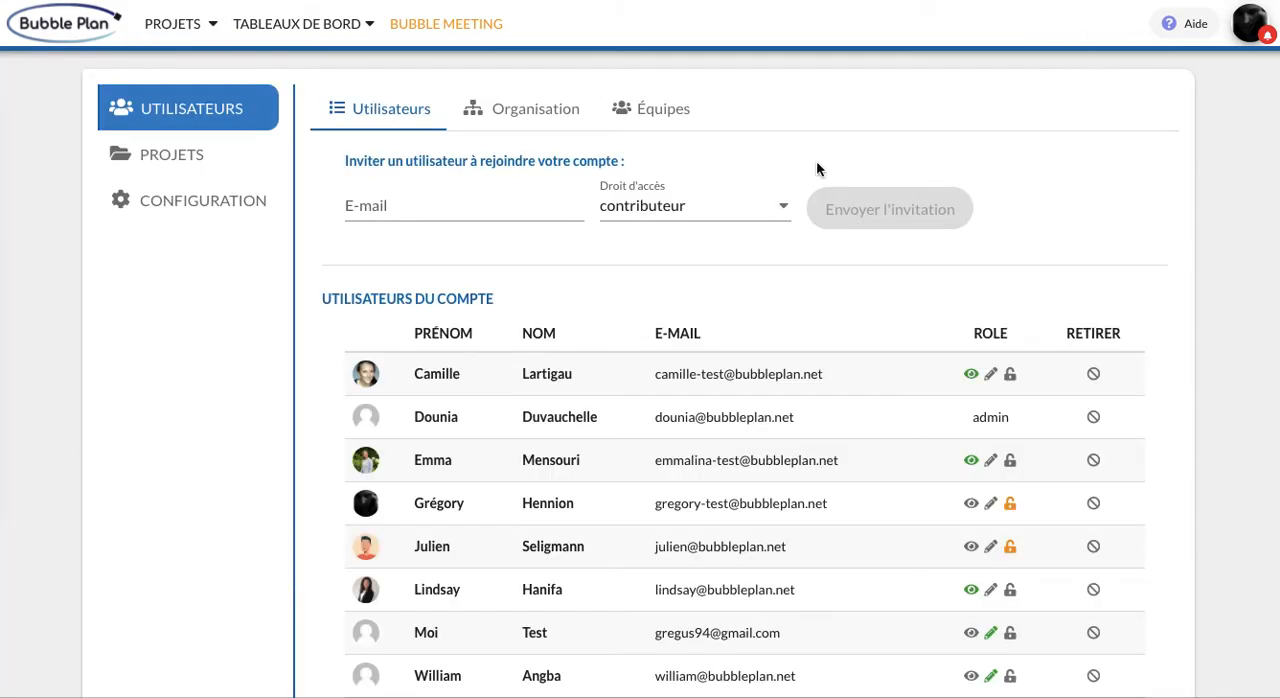
pyautogui.click(203, 213)
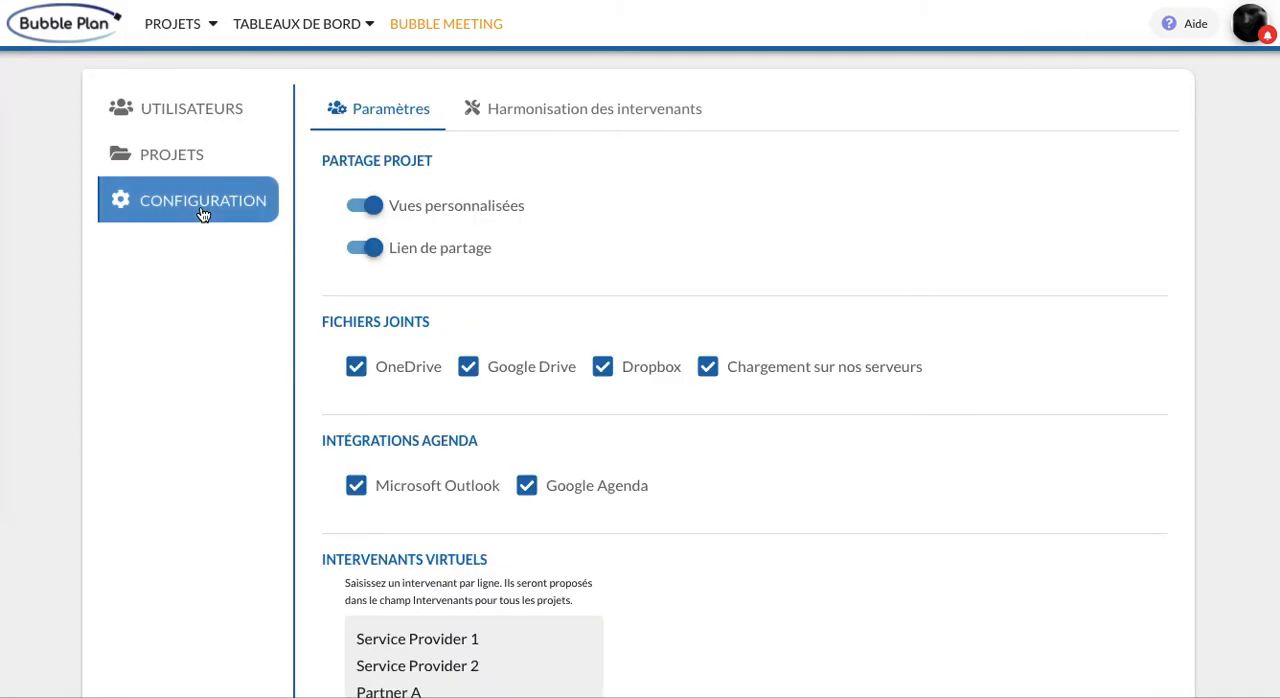
pyautogui.scroll(-7, 592, 246)
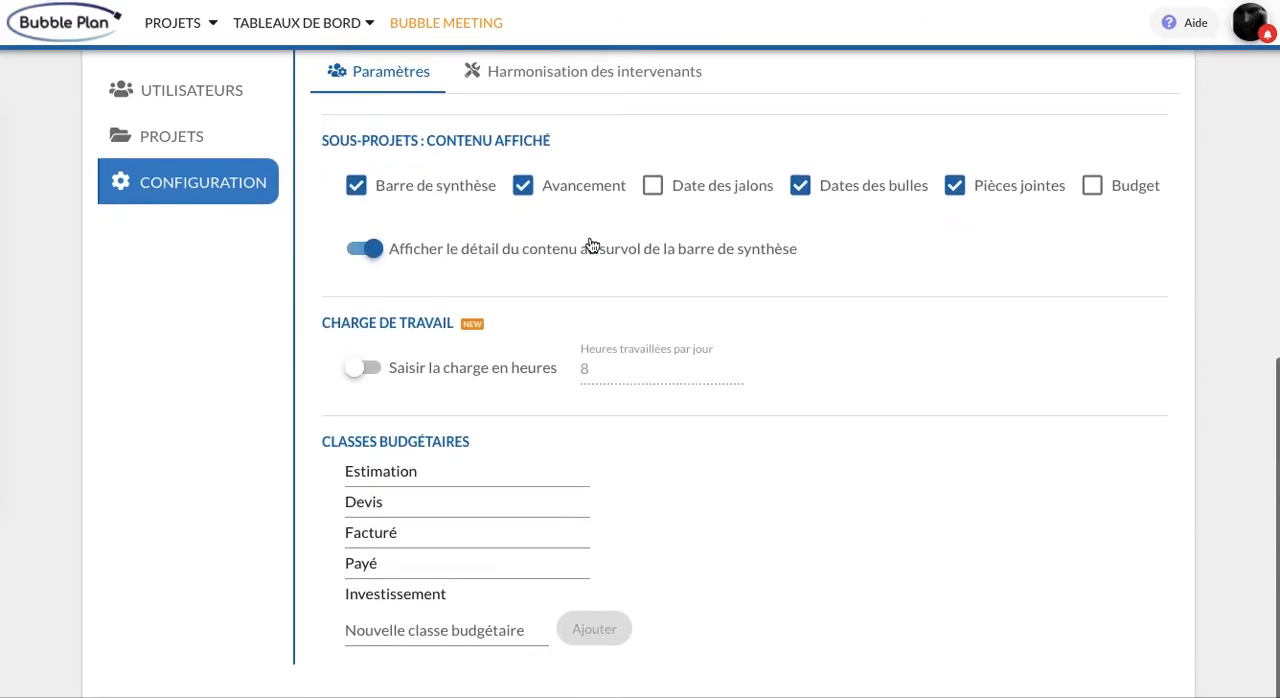
pyautogui.scroll(-3, 449, 569)
pyautogui.scroll(3, 450, 570)
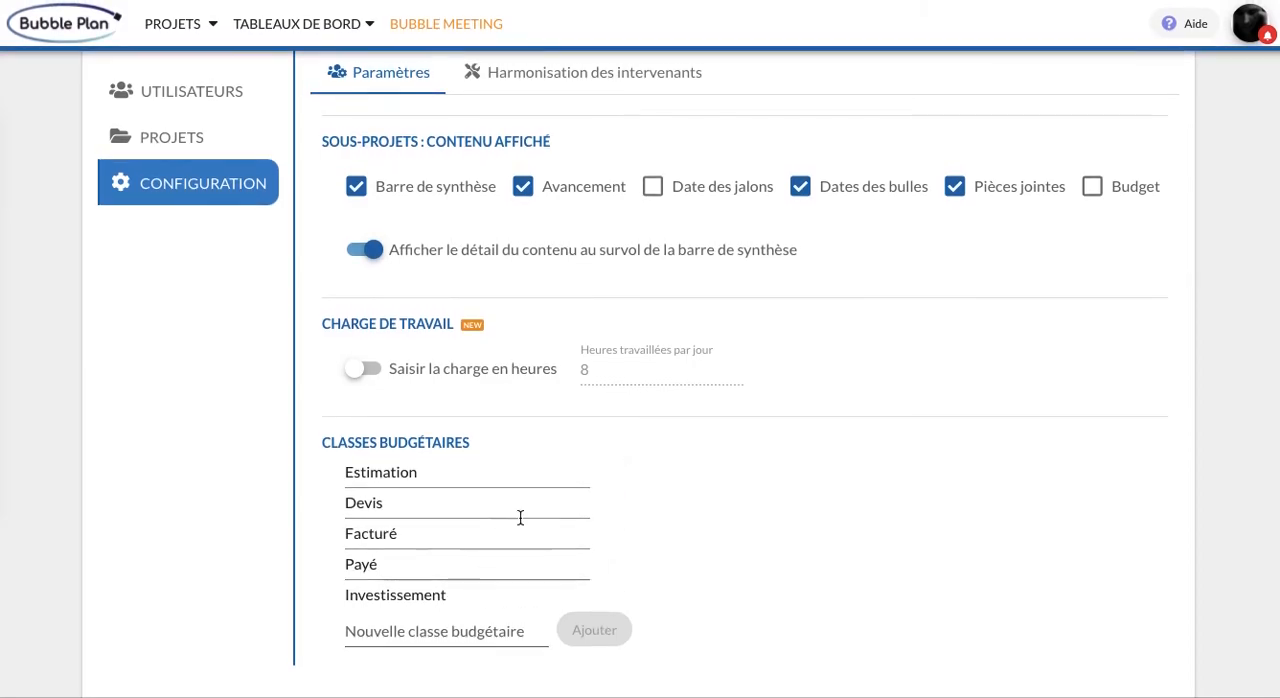
pyautogui.scroll(2, 390, 318)
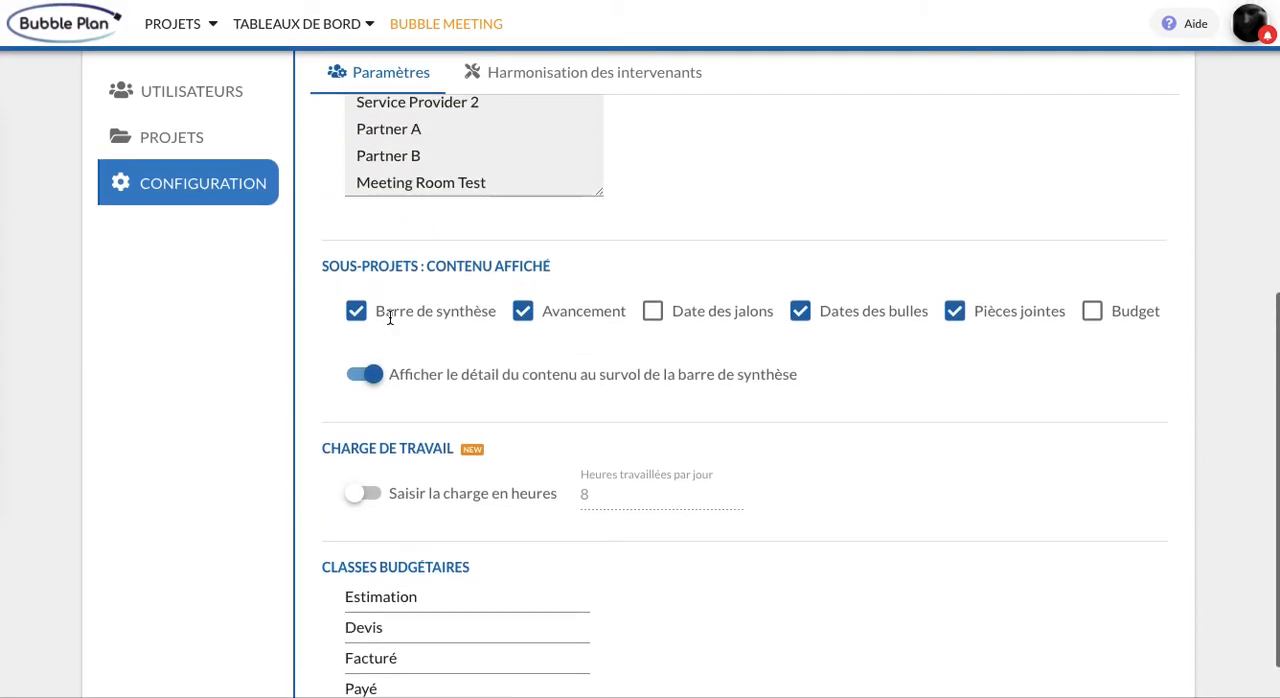
# Reopen the project, add a budget with 3000 € in progress (En cours) to MISSIONS ABC, and hide it on the planning
pyautogui.click(213, 24)
pyautogui.click(209, 67)
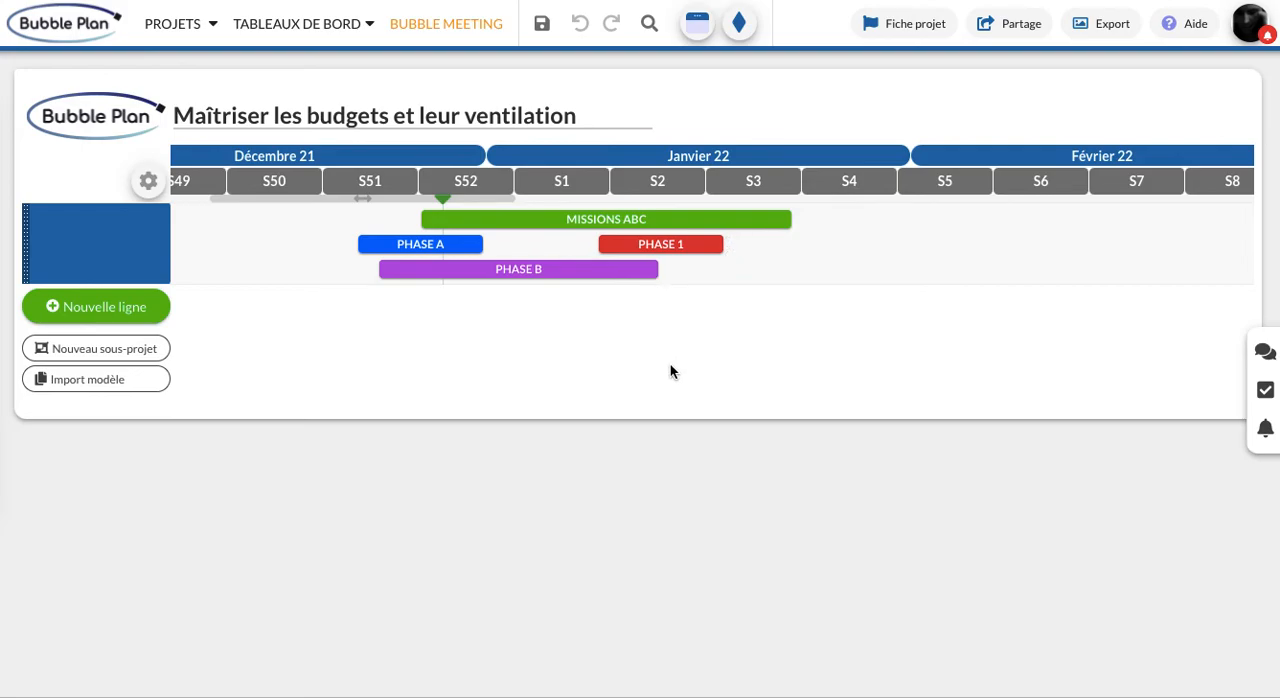
pyautogui.click(751, 224)
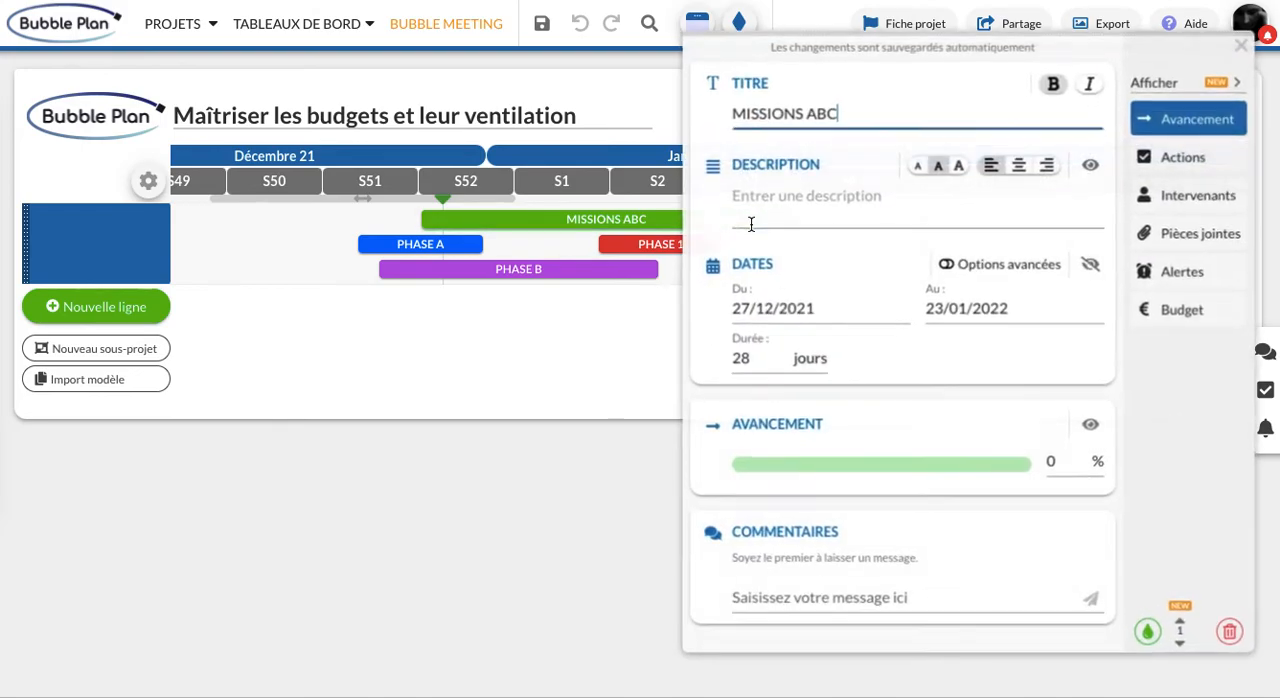
pyautogui.click(1182, 314)
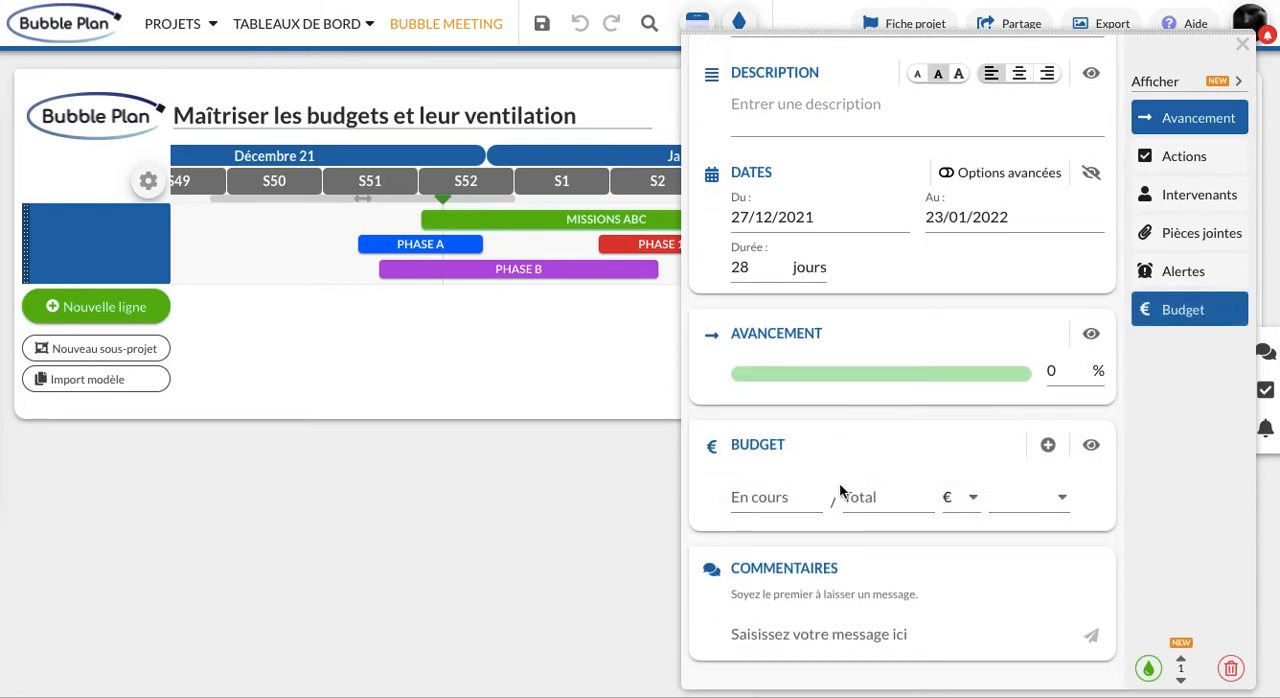
pyautogui.click(776, 490)
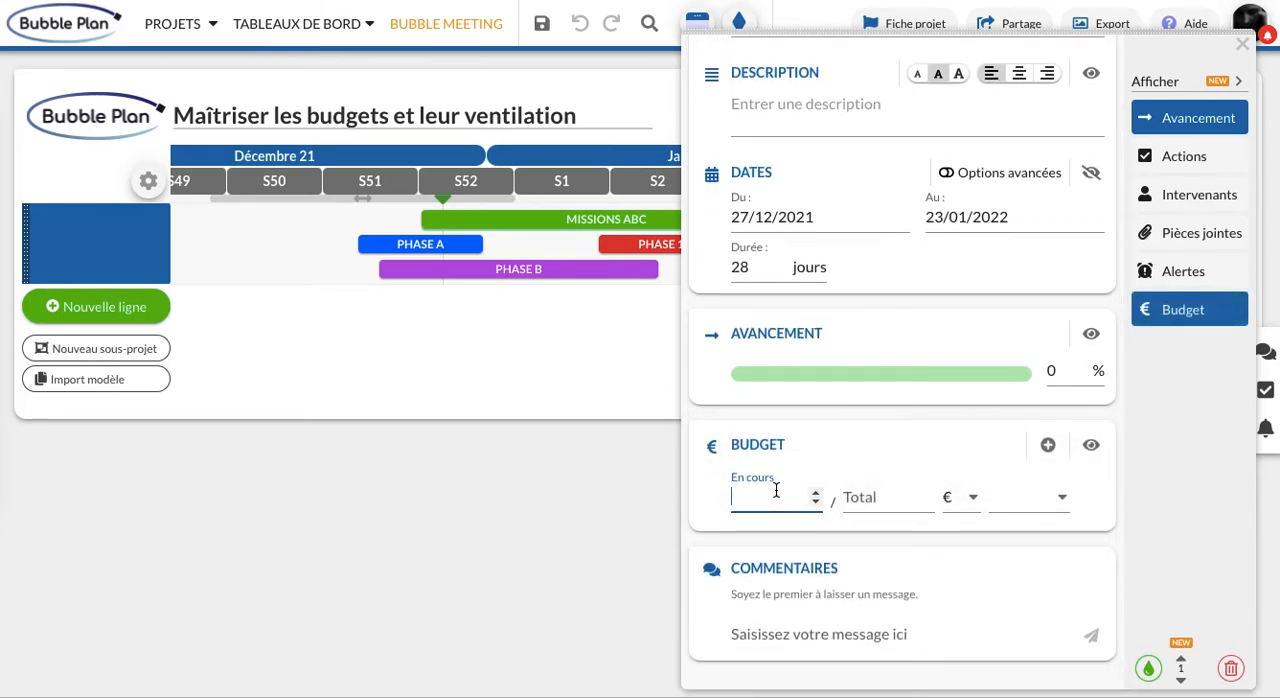
pyautogui.write('3000')
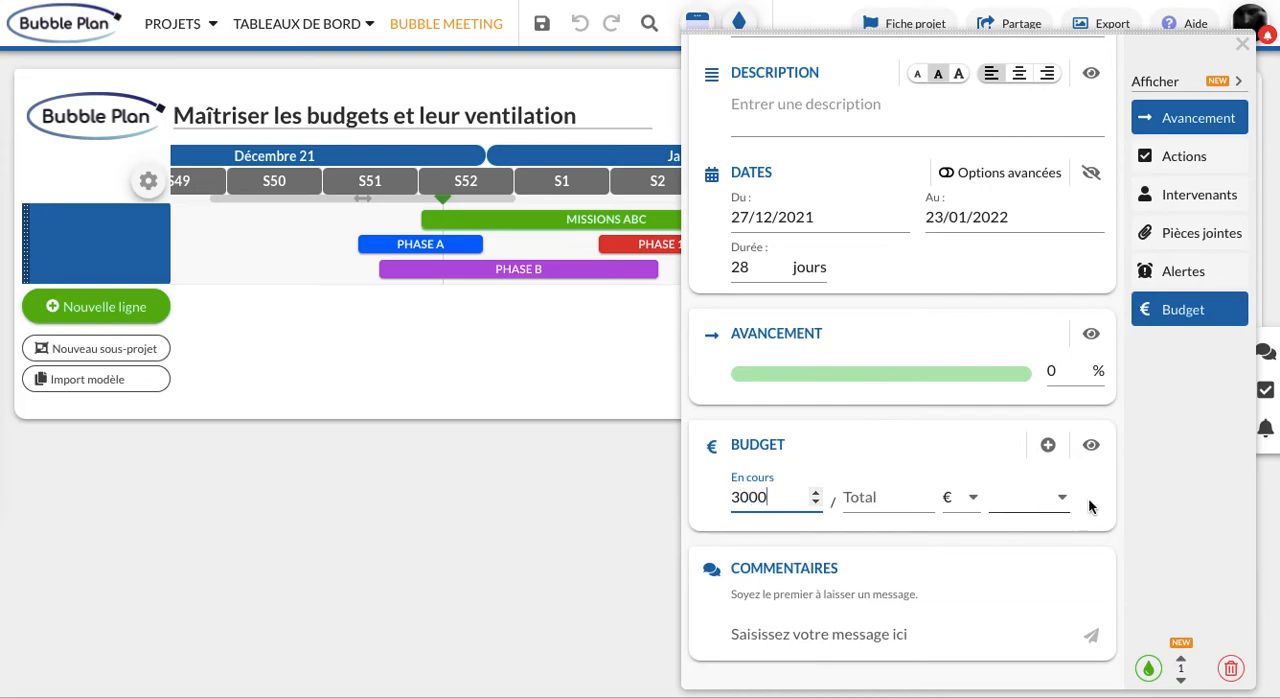
pyautogui.click(1000, 460)
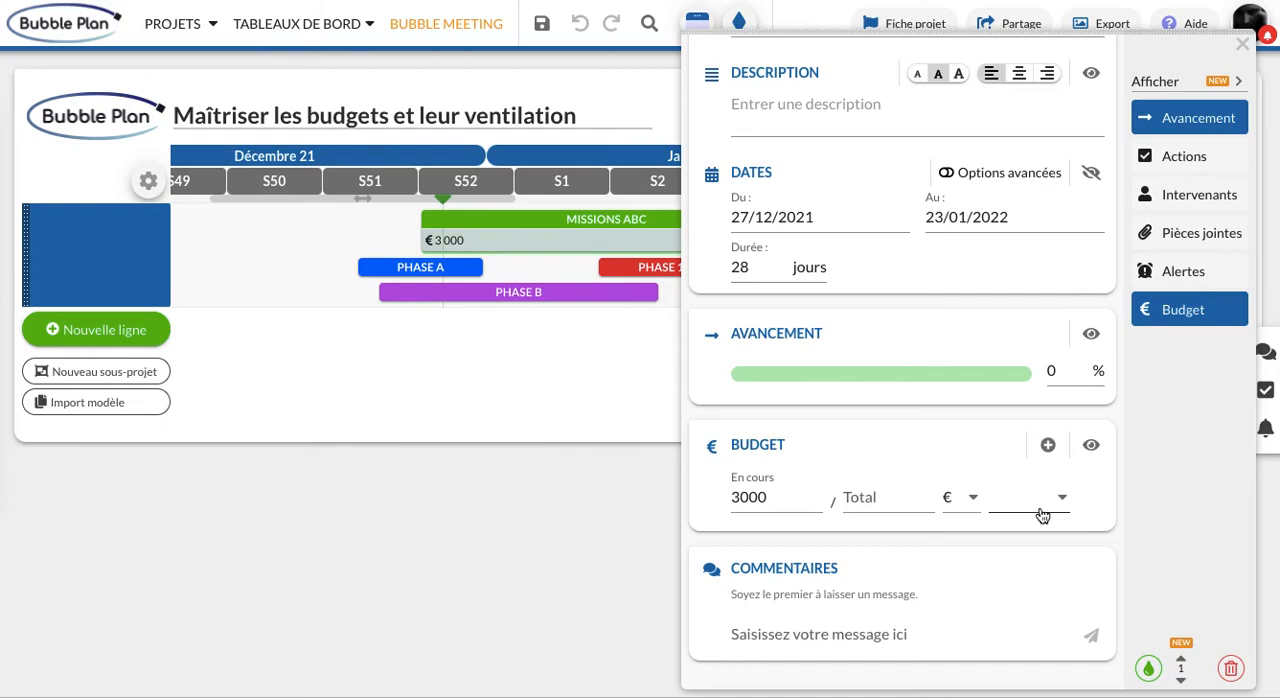
pyautogui.click(1091, 446)
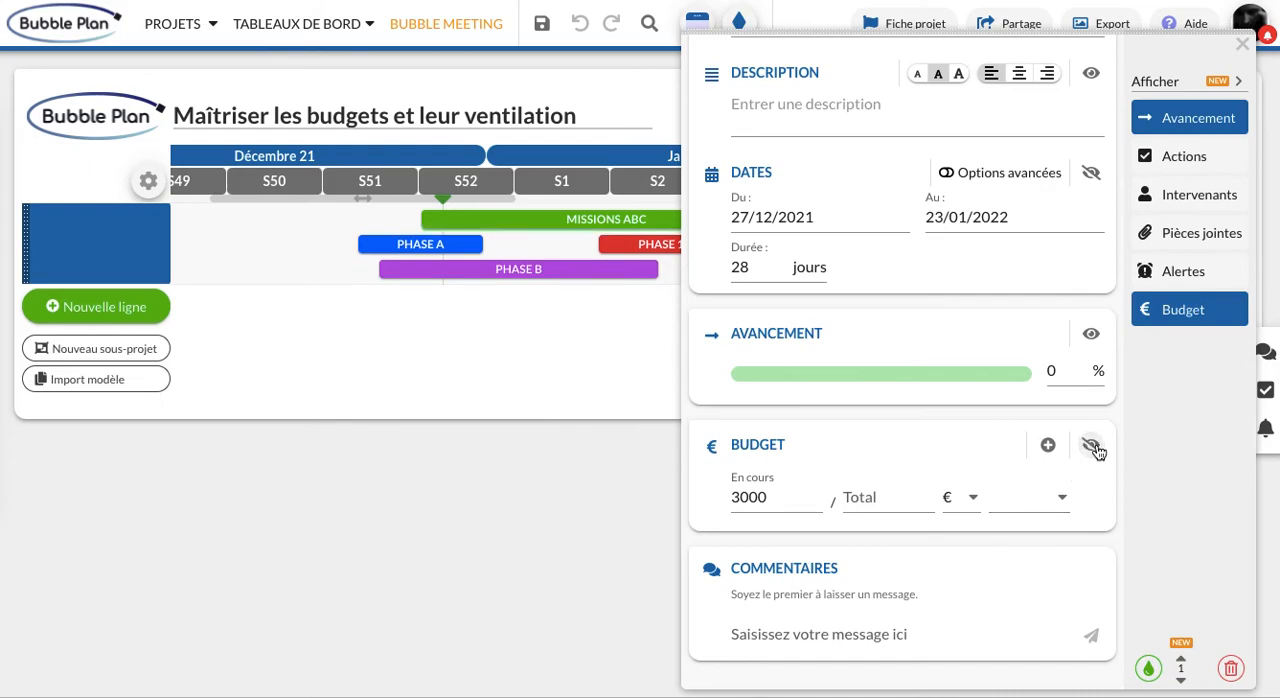